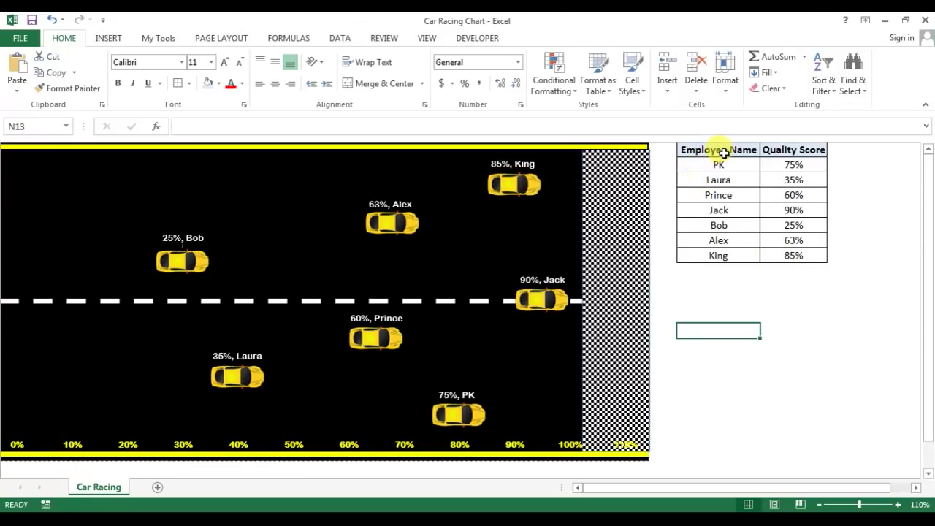
- Select the employee names and quality scores from PK to King in the table
drag(716, 152, 726, 259)
drag(793, 152, 796, 256)
click(757, 183)
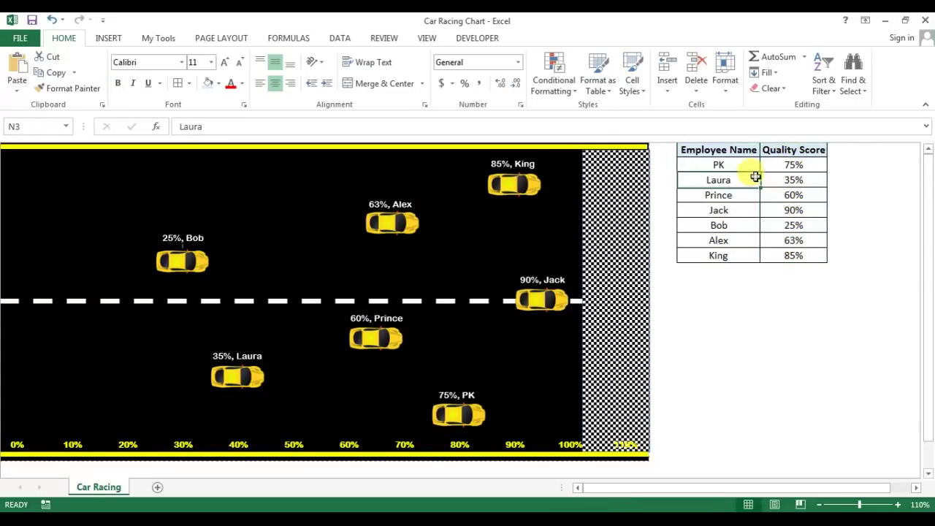
drag(707, 165, 798, 255)
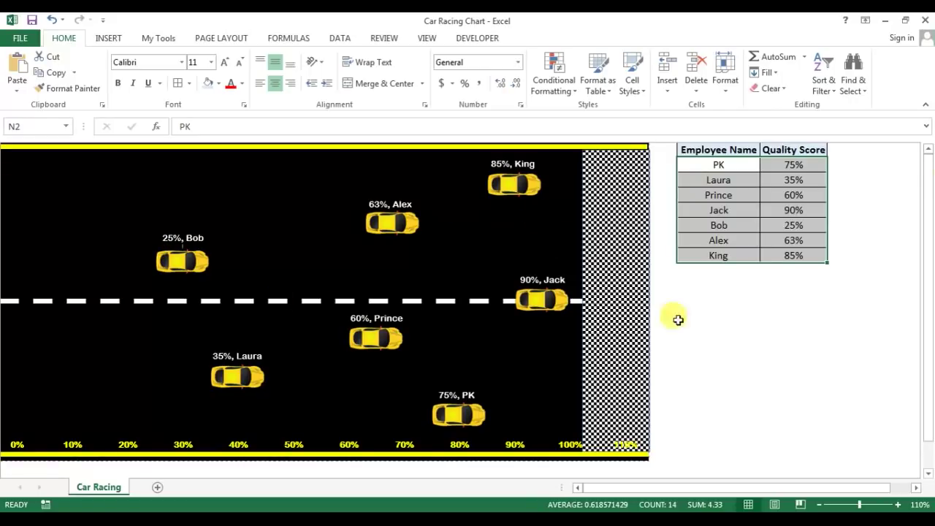
click(727, 227)
click(712, 177)
drag(733, 163, 809, 252)
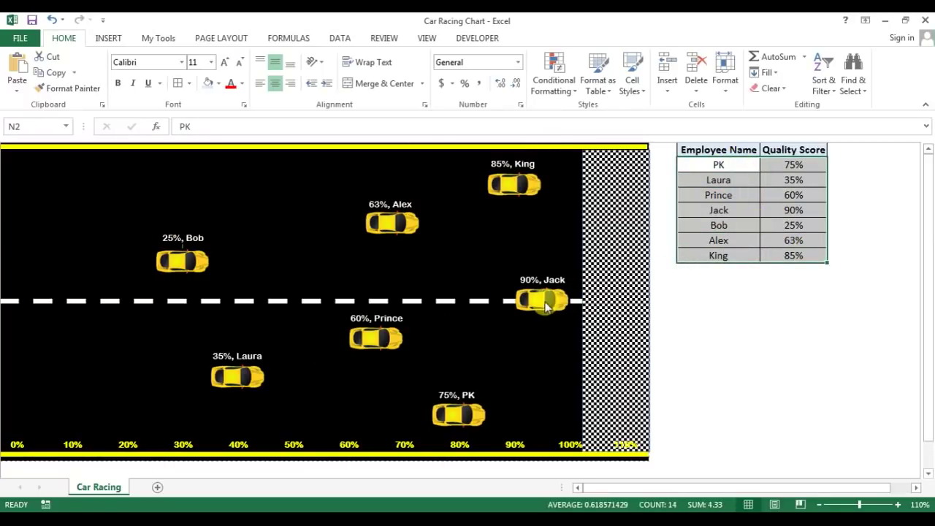
click(732, 165)
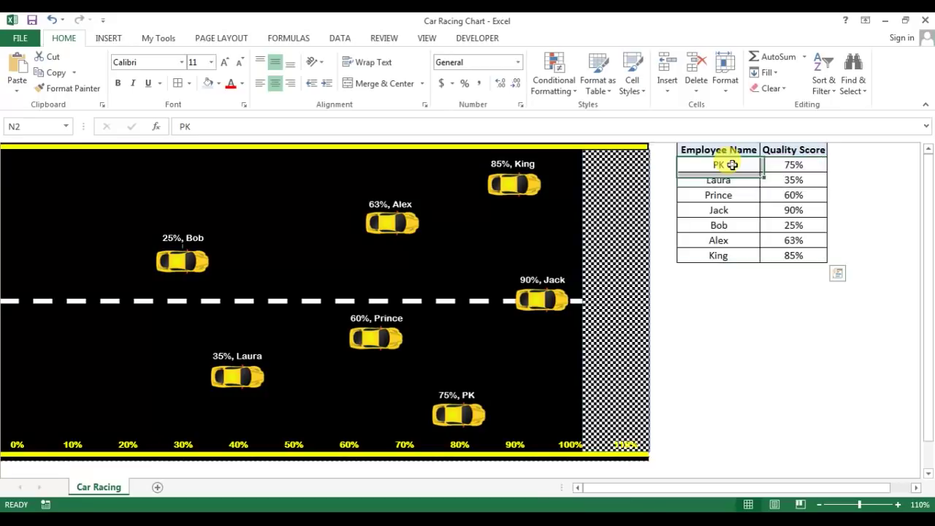
- Enter 10% and then 85% as PK's quality score in O2, moving PK's car to 85%
click(793, 168)
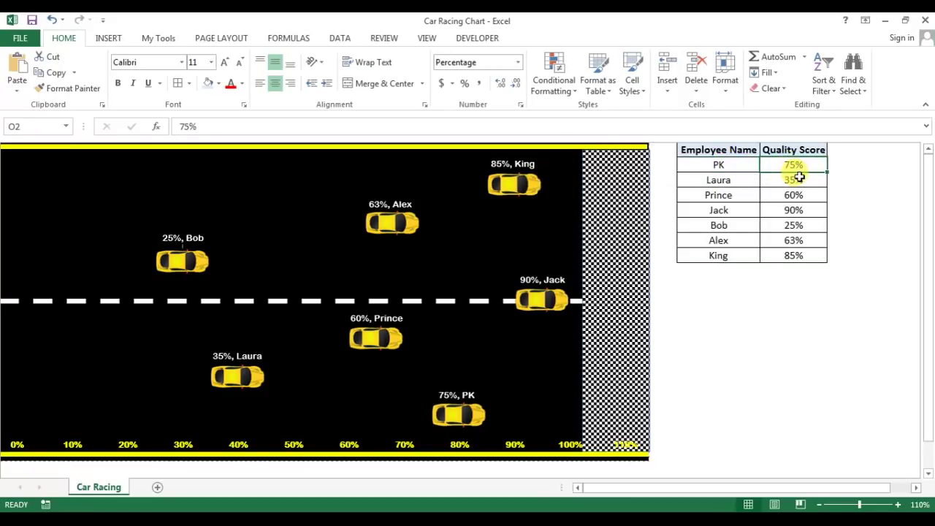
mouse_move(480, 418)
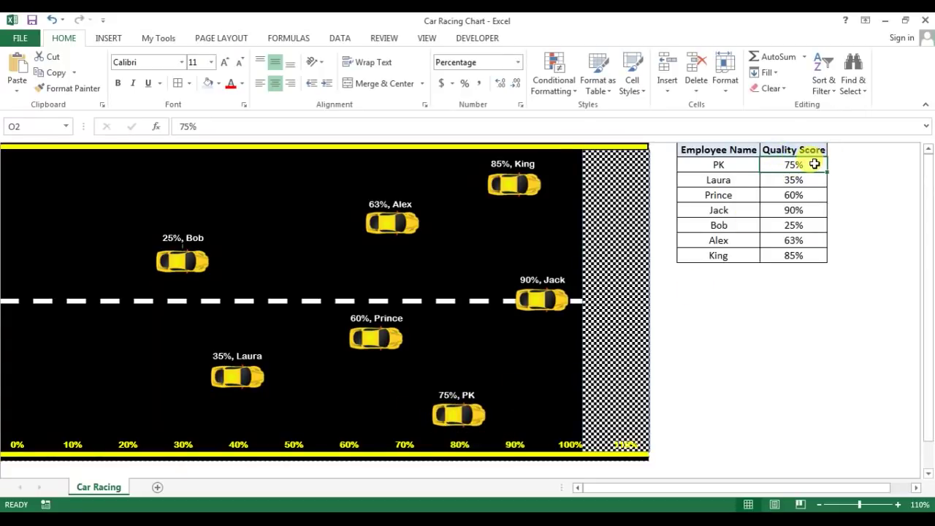
text(10)
key(Return)
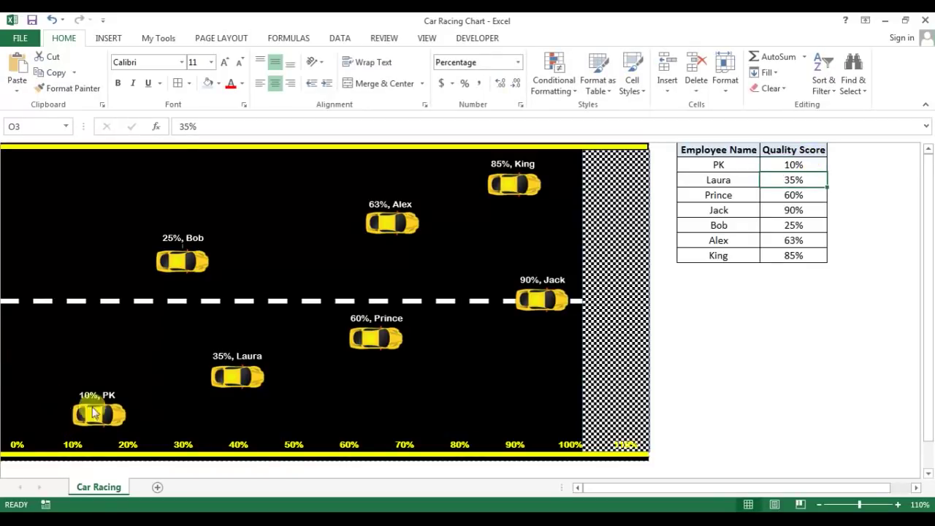
mouse_move(122, 414)
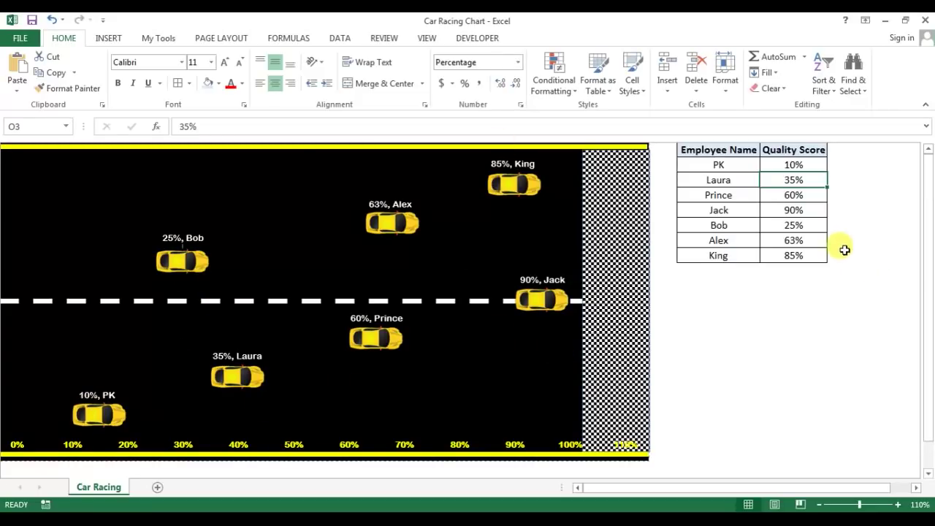
click(797, 164)
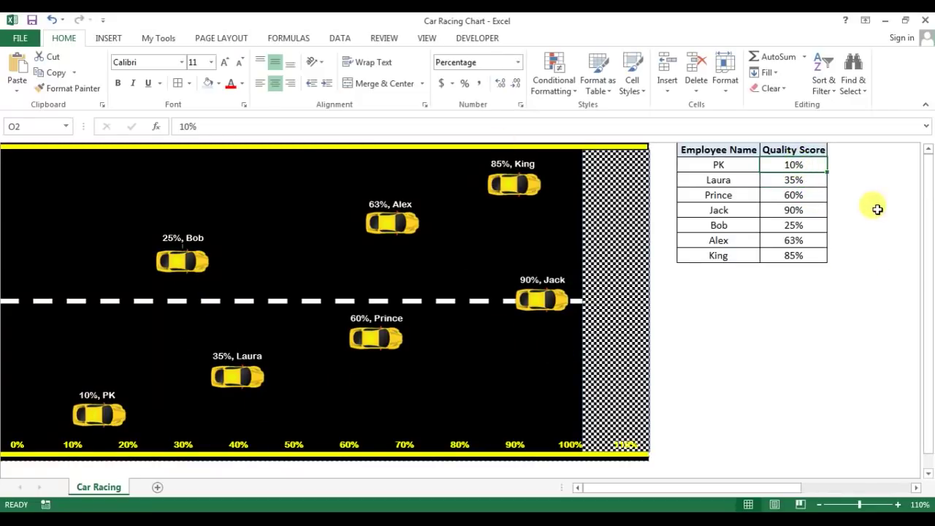
text(85)
key(Return)
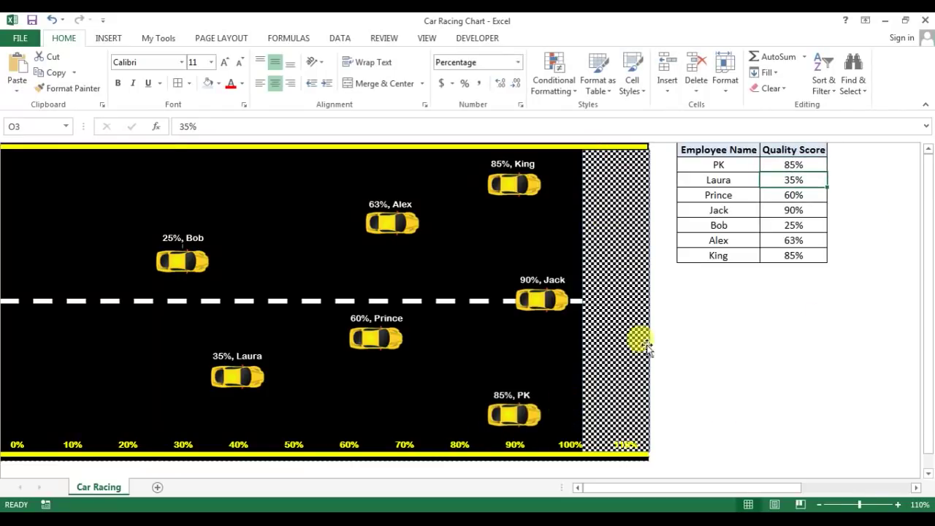
click(739, 165)
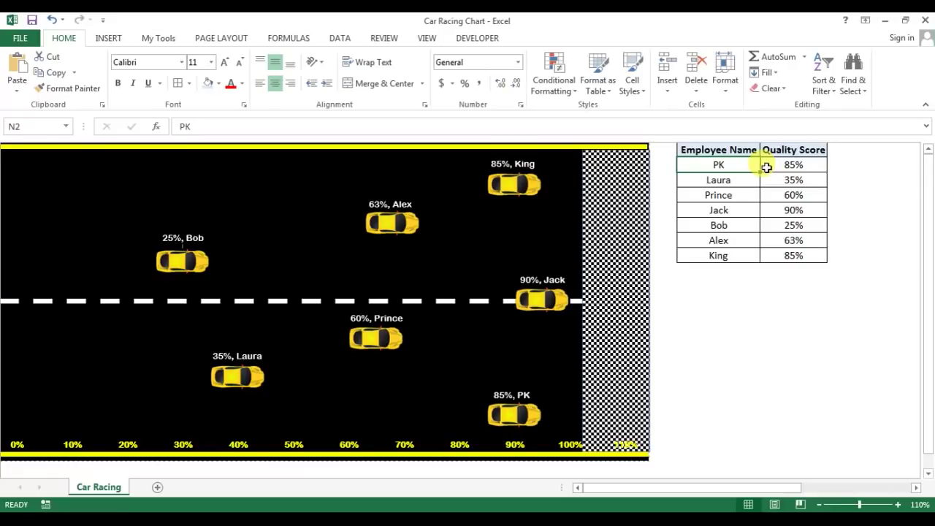
- Copy the N1:O8 names-and-scores table and paste it at P1 on a new Sheet2
drag(711, 150, 795, 257)
key(ctrl+c)
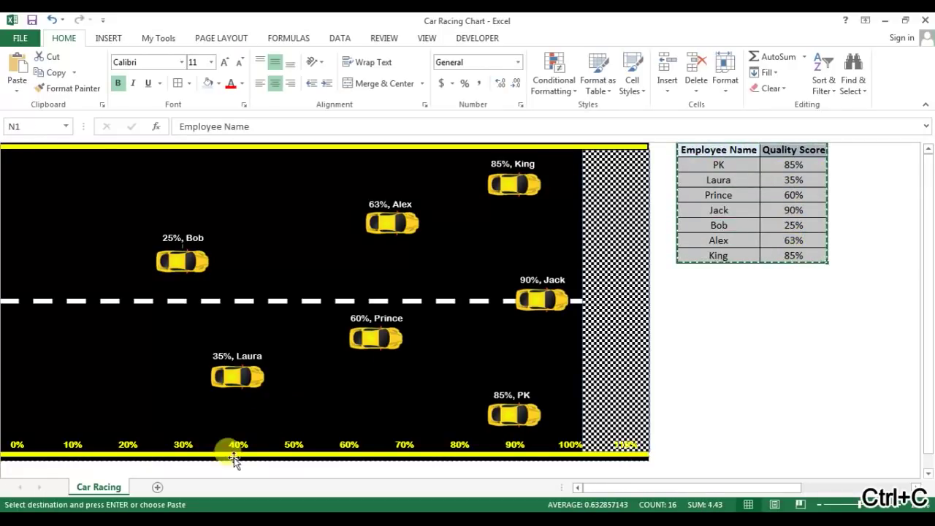
click(157, 488)
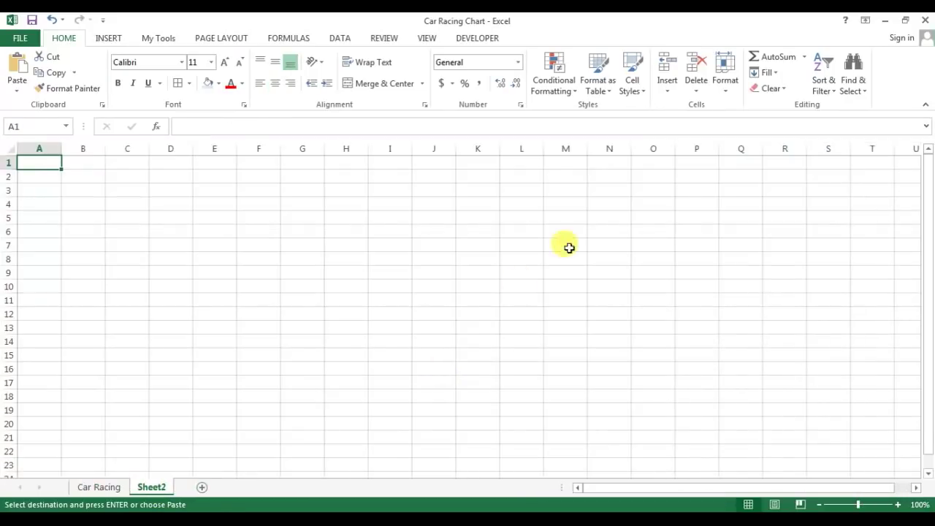
click(693, 161)
key(ctrl+v)
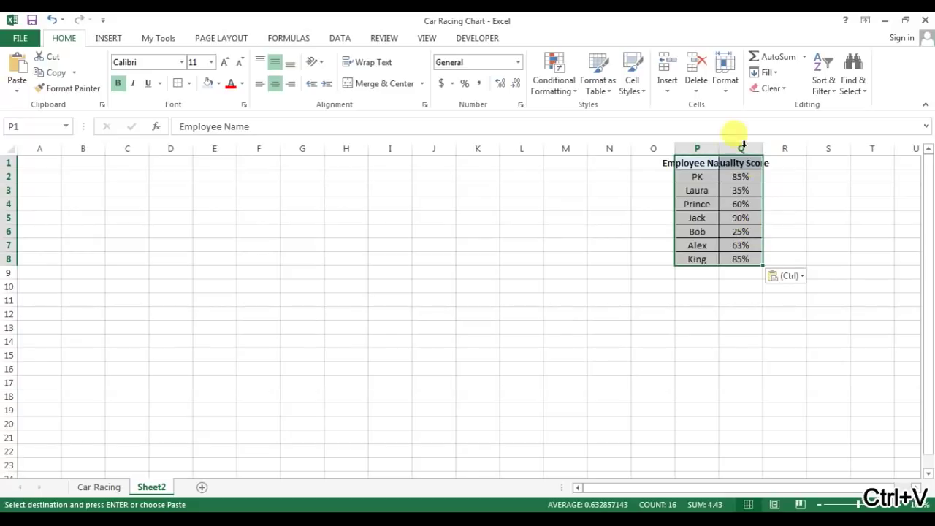
- Widen column P for Employee Name and autofit column Q for Quality Score
drag(721, 147, 793, 148)
click(396, 204)
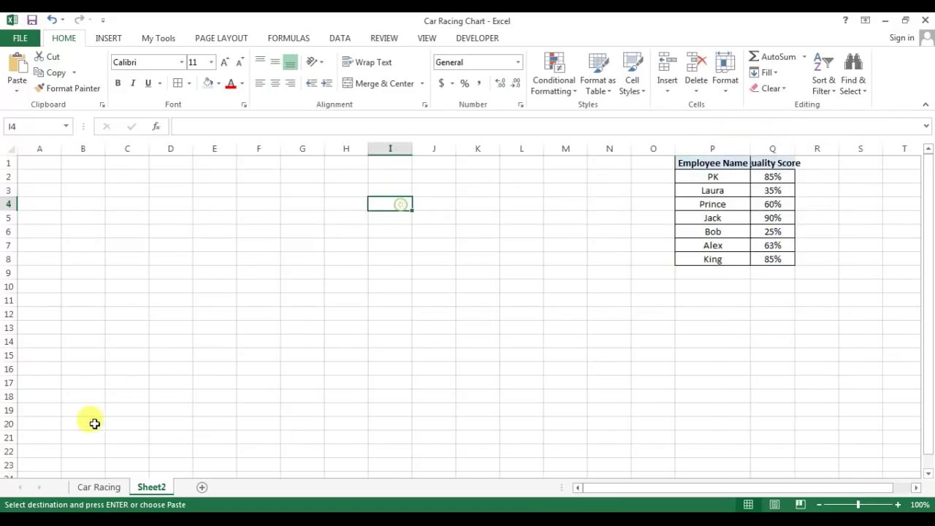
click(98, 487)
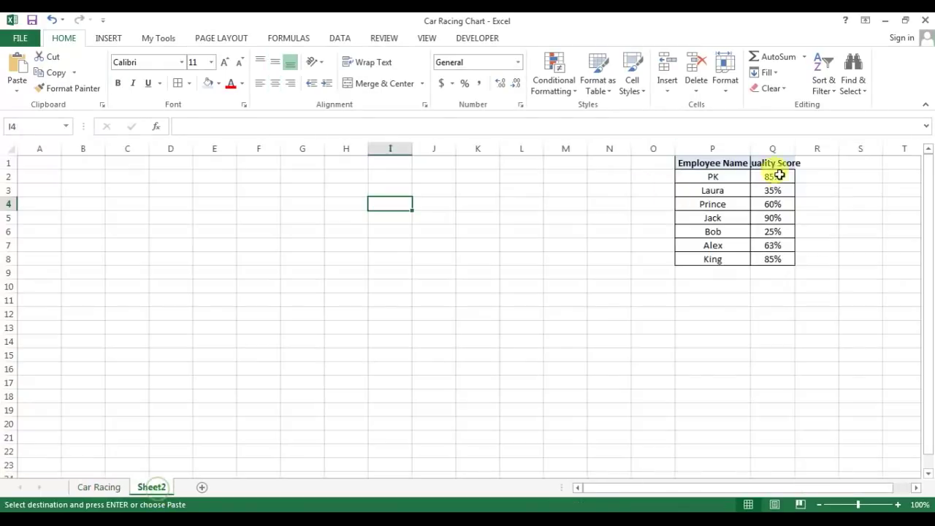
click(152, 487)
double_click(795, 149)
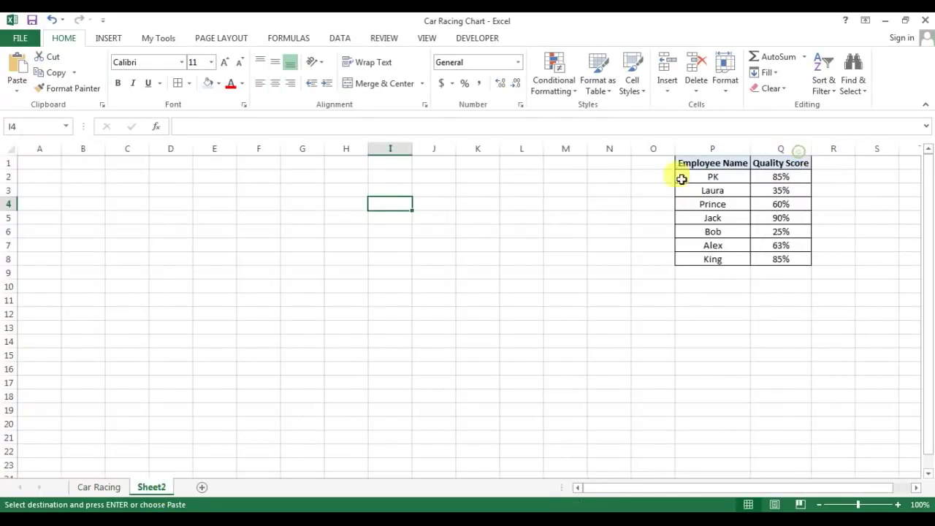
- Draw a rectangle from A1 to about N22 on Sheet2, 9.3 inches wide
click(223, 204)
click(108, 37)
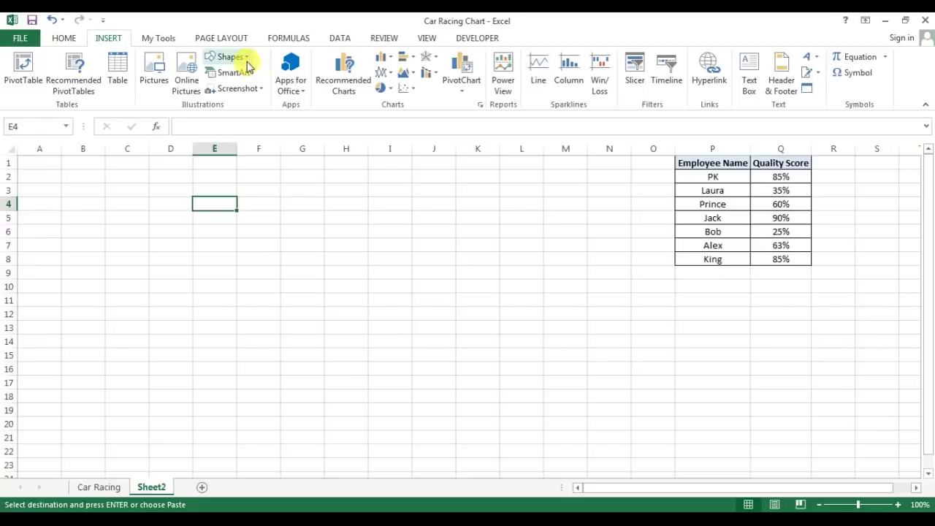
click(243, 59)
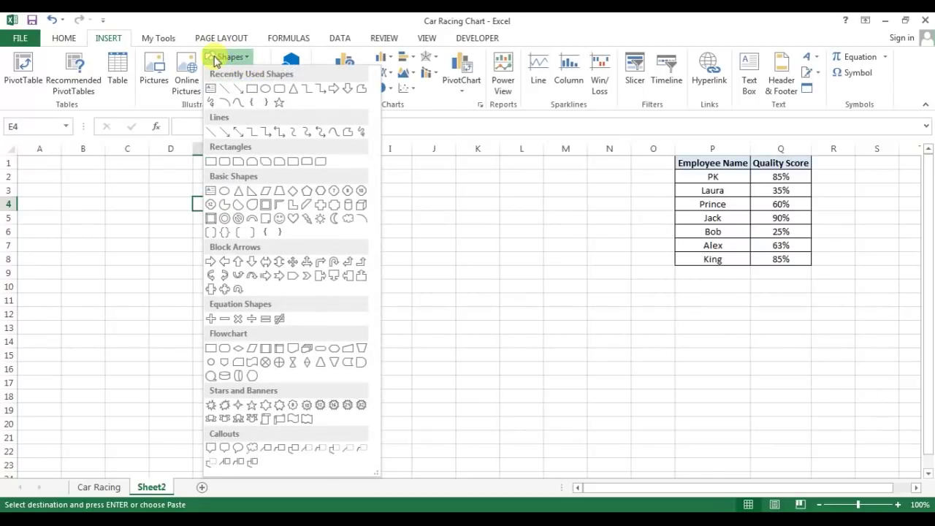
click(211, 161)
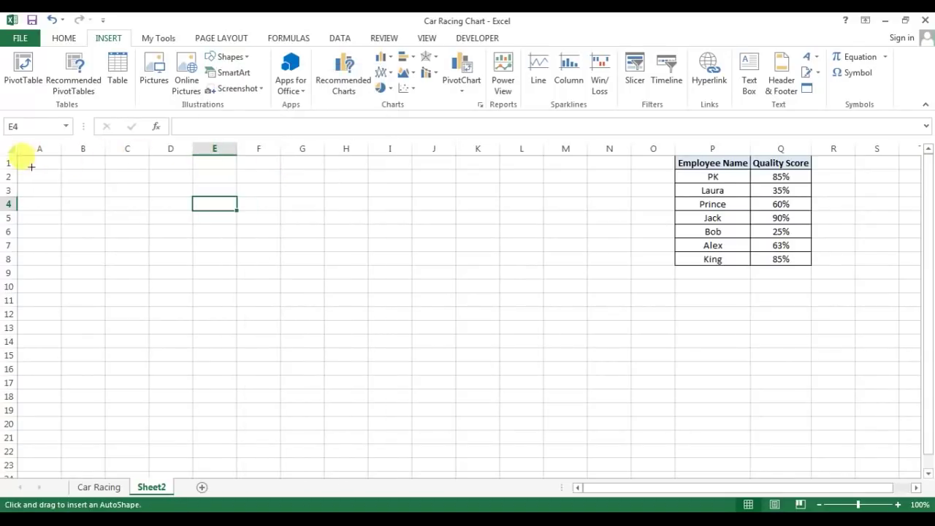
mouse_move(20, 157)
mouse_down()
mouse_move(37, 178)
mouse_move(633, 458)
mouse_up()
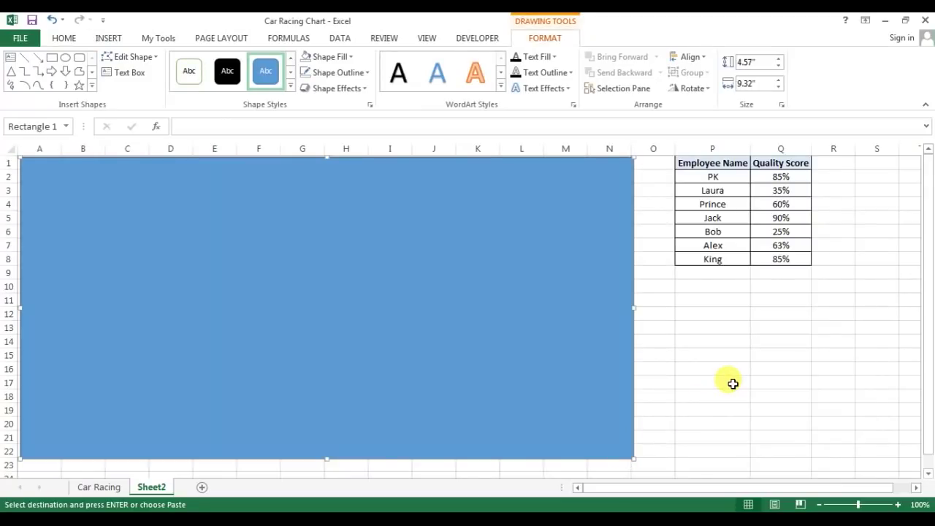
drag(549, 310, 548, 310)
click(778, 87)
click(657, 286)
drag(536, 267, 534, 264)
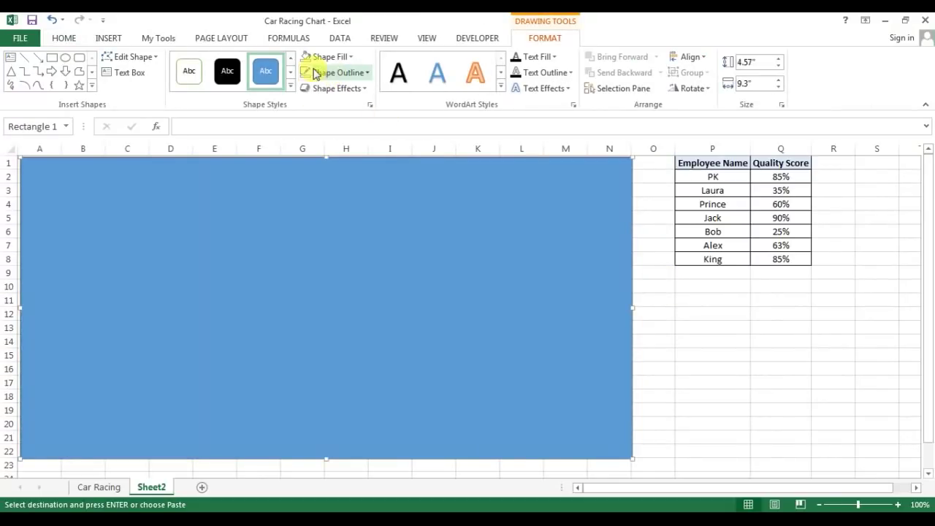
- Give the rectangle a black fill and no outline
click(350, 59)
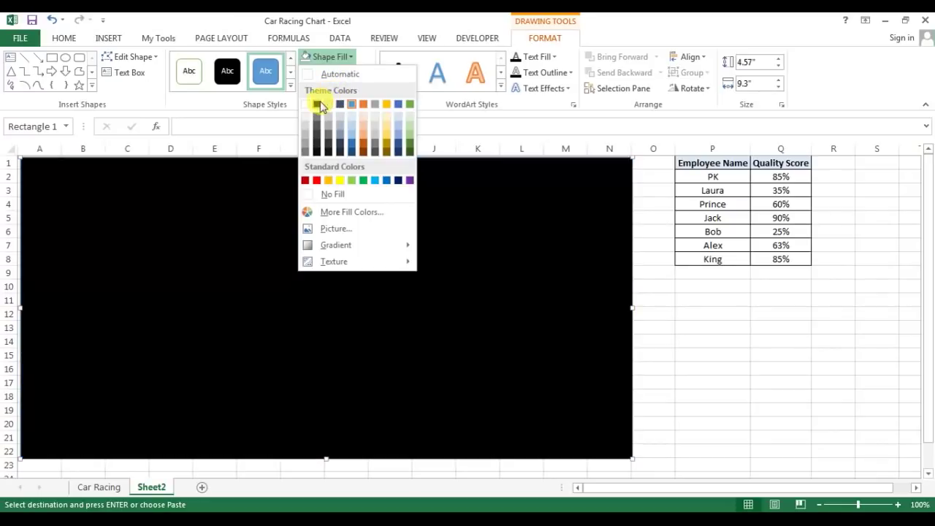
click(318, 101)
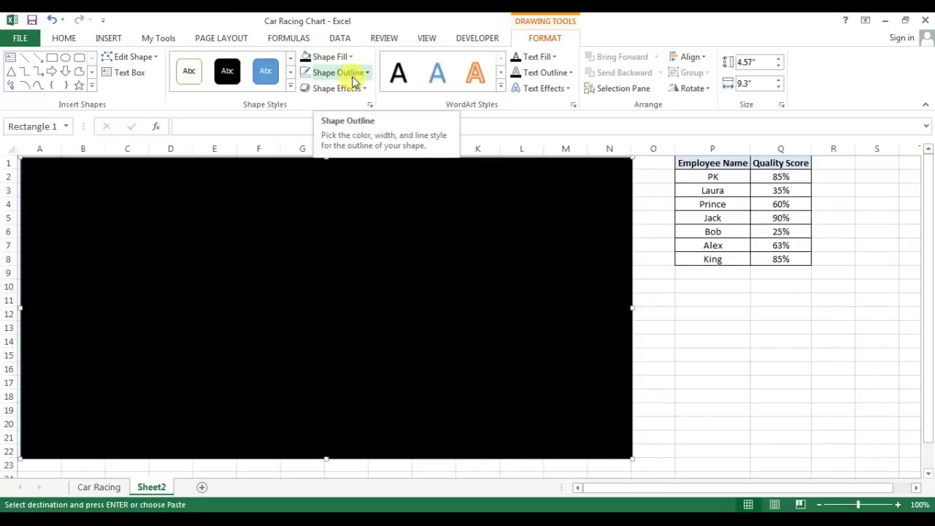
click(355, 76)
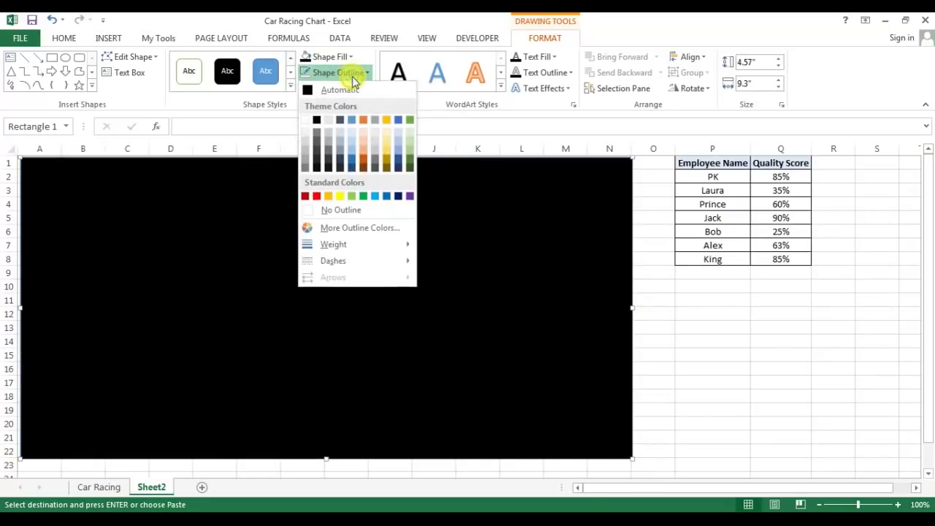
click(340, 210)
- Draw a straight line along the top edge of the black rectangle
click(746, 354)
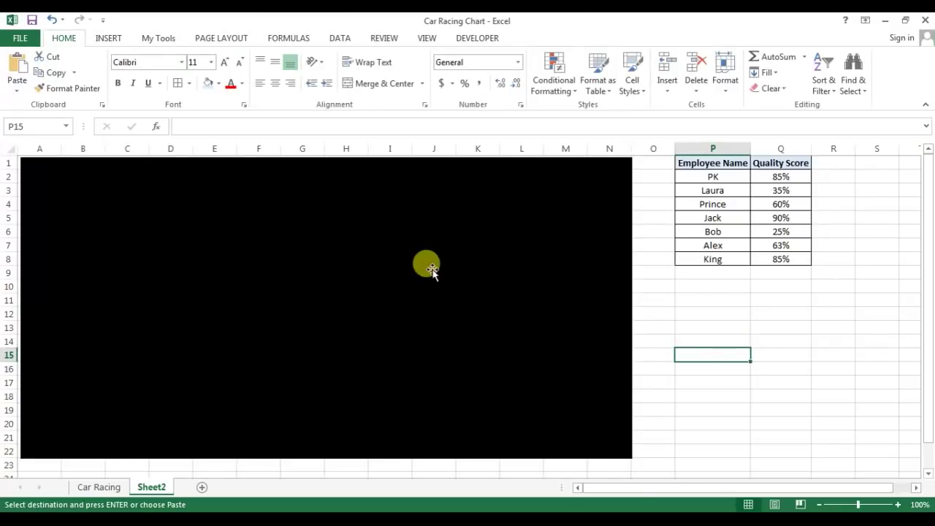
click(417, 268)
drag(417, 268, 421, 272)
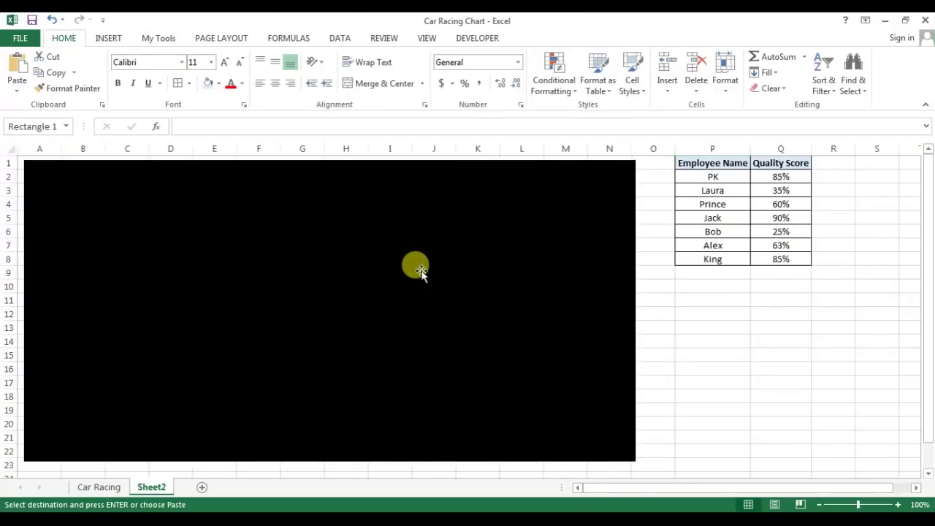
click(122, 39)
click(231, 58)
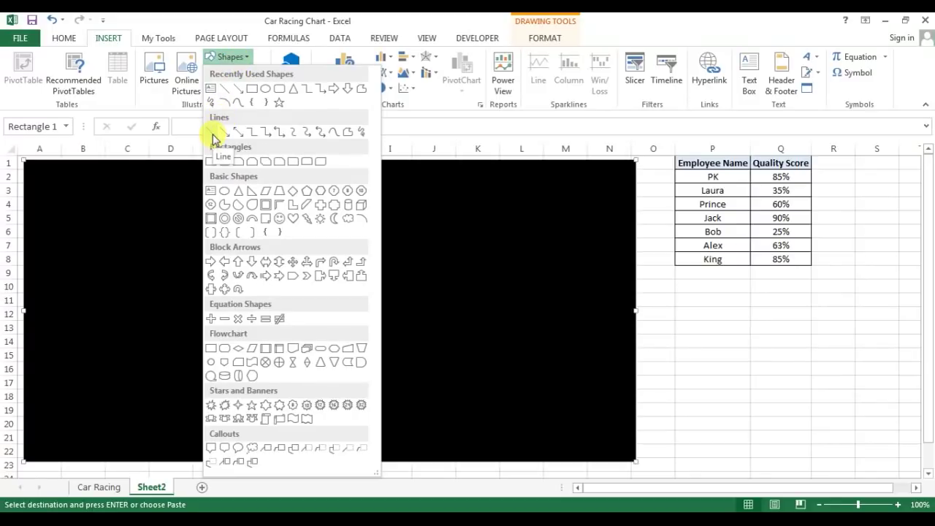
click(213, 133)
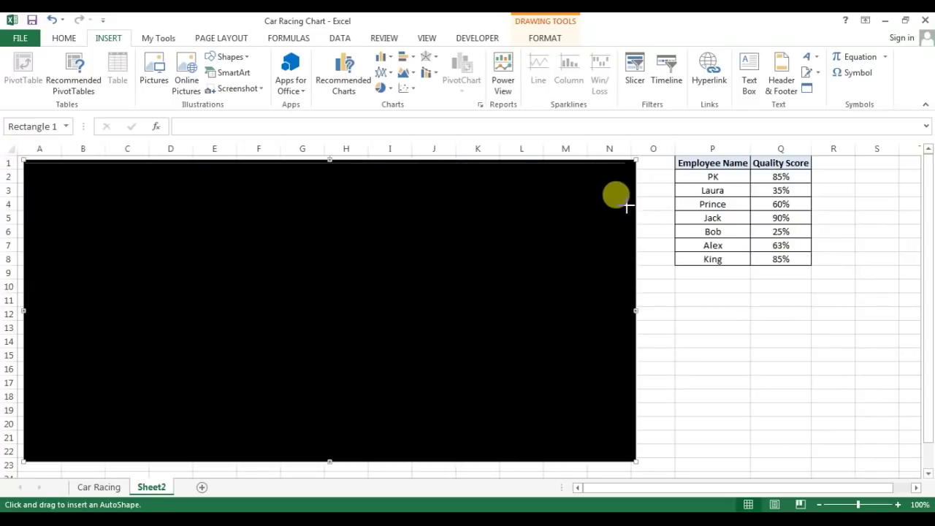
key(Escape)
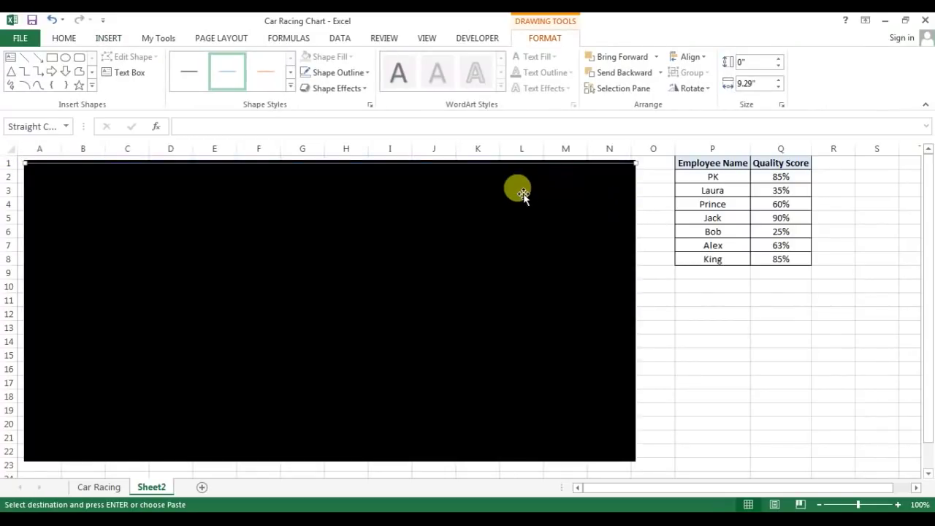
- Make the top line yellow with a 4½ pt weight
click(357, 74)
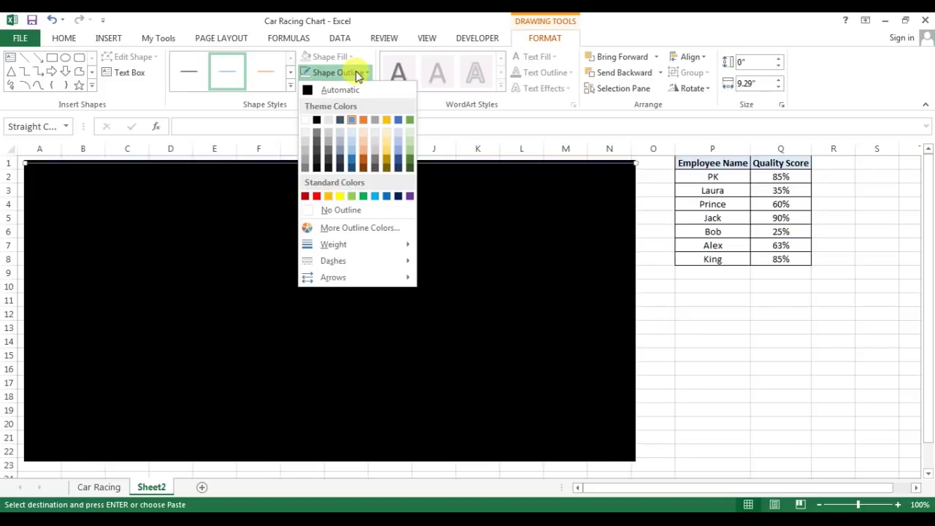
click(340, 196)
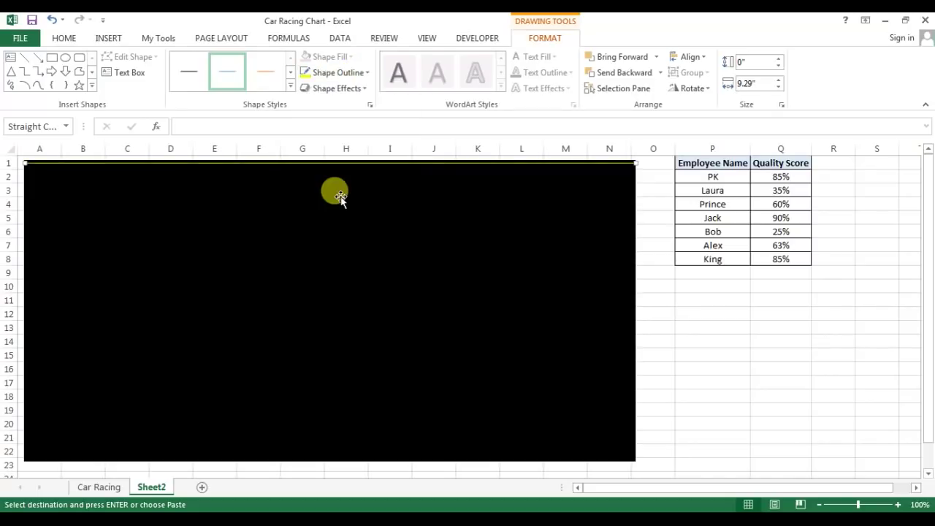
click(352, 74)
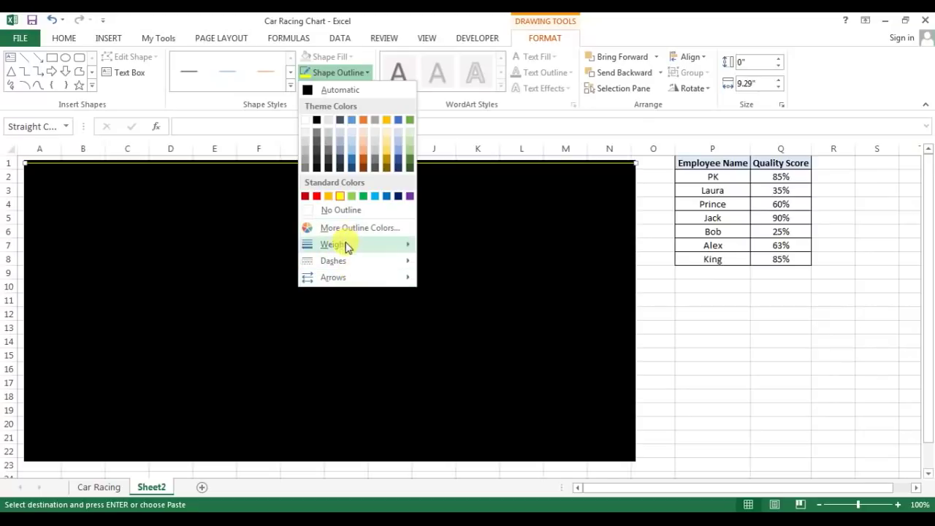
click(329, 251)
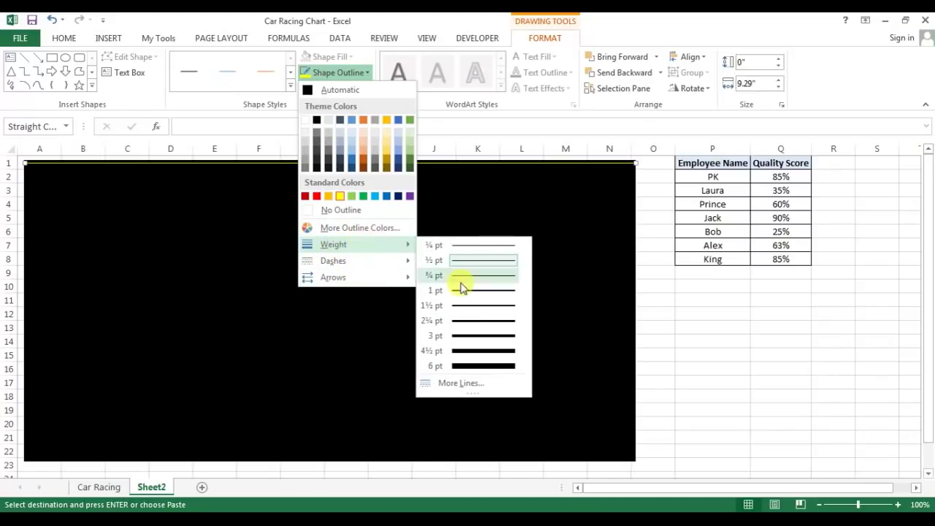
click(482, 356)
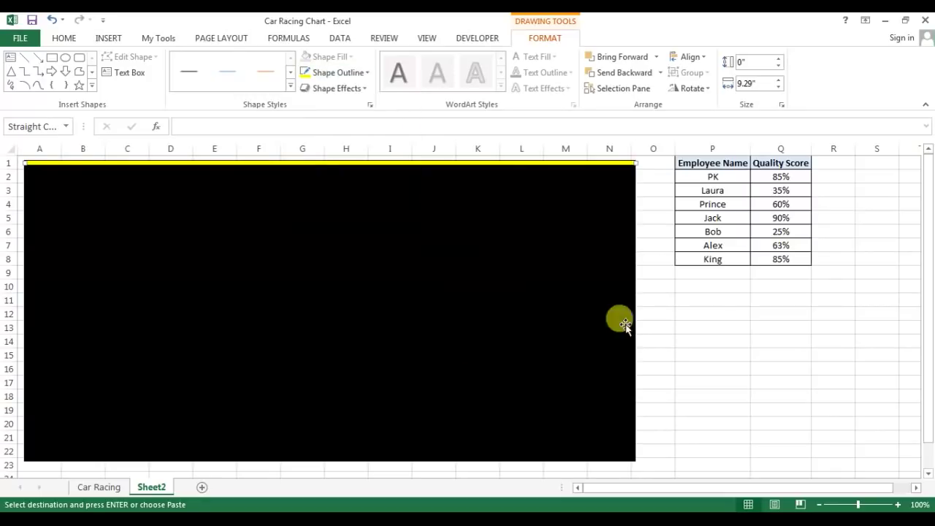
- Duplicate the yellow line and place the copy along the road's bottom edge
click(737, 299)
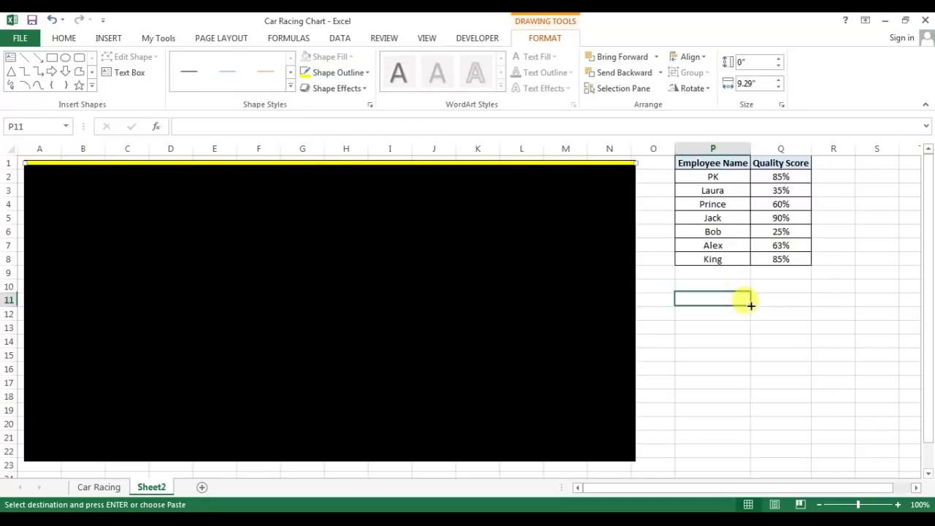
click(475, 162)
drag(474, 162, 474, 165)
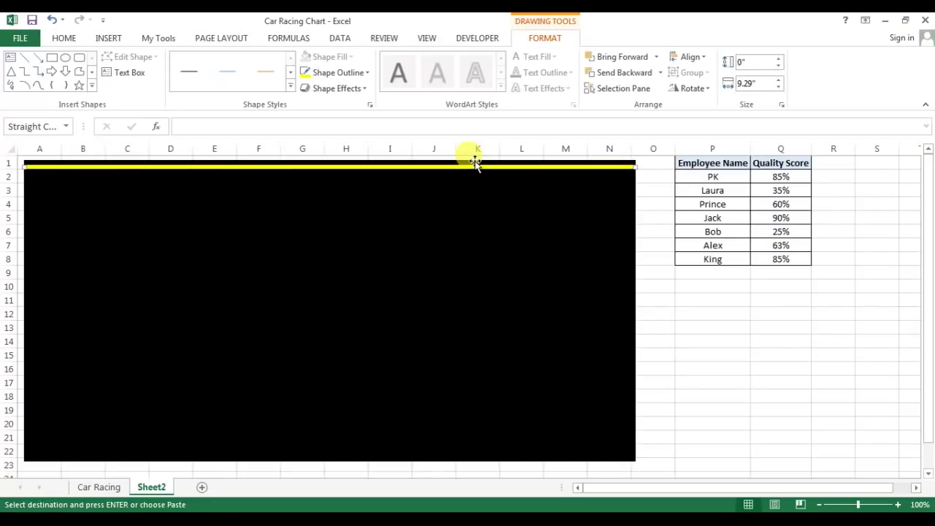
key(ctrl+c)
key(ctrl+v)
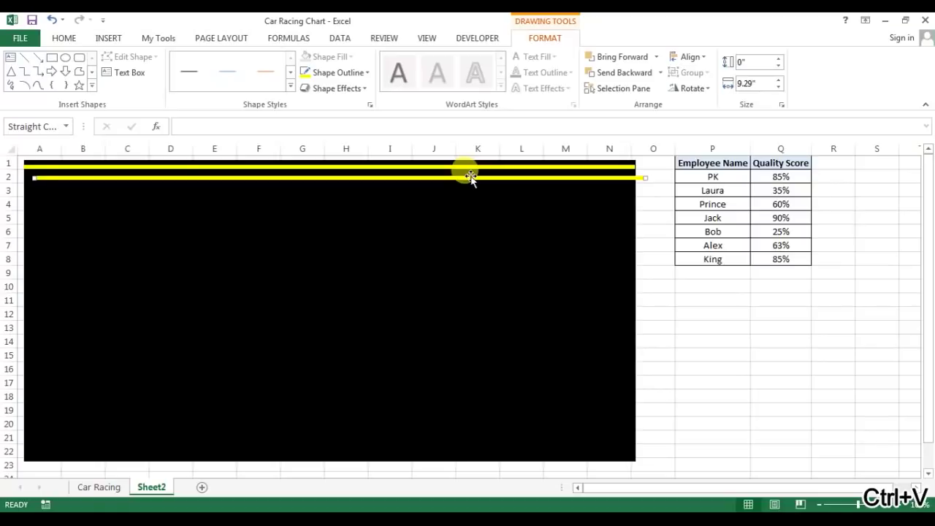
key(Left)
key(Left)
key(Left)
key(Left)
key(Down)
key(Down)
drag(470, 177, 473, 451)
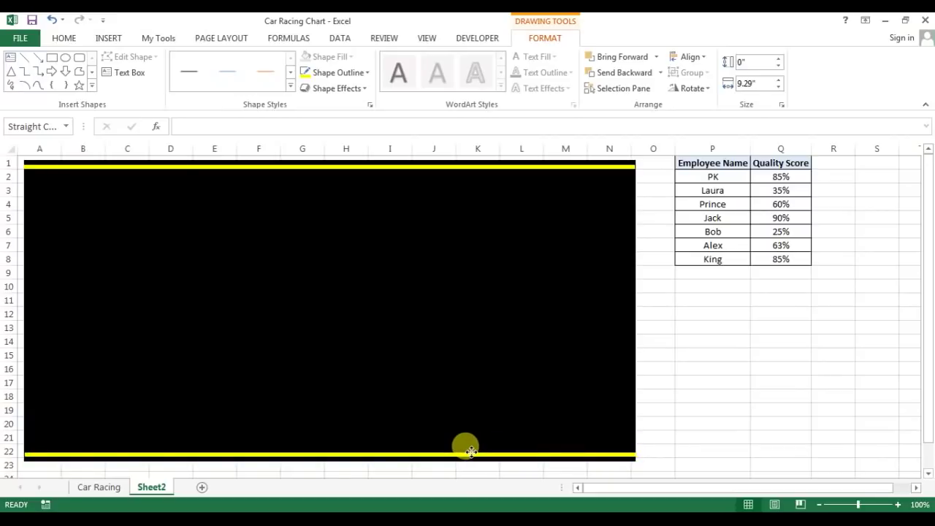
click(689, 394)
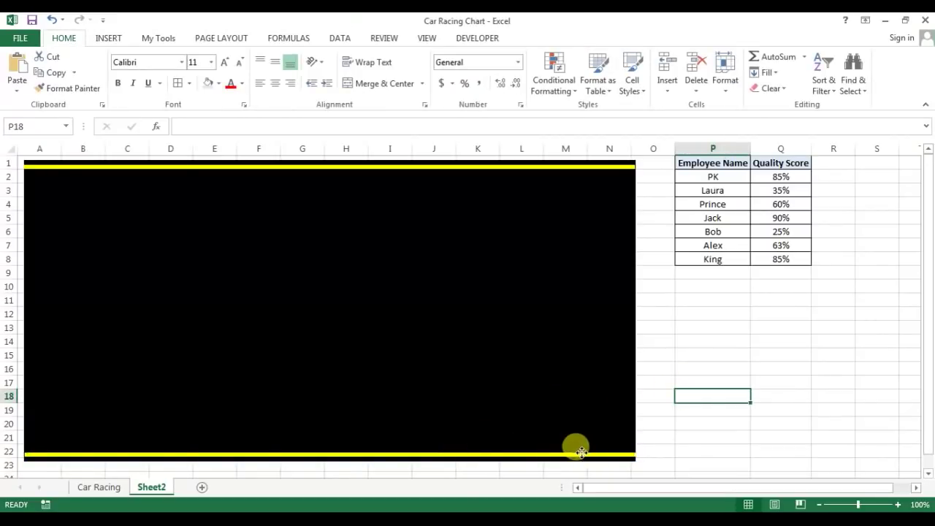
- Paste another copy across the road's middle and make it a white dashed line
click(576, 454)
key(ctrl+c)
key(ctrl+v)
drag(507, 466, 496, 300)
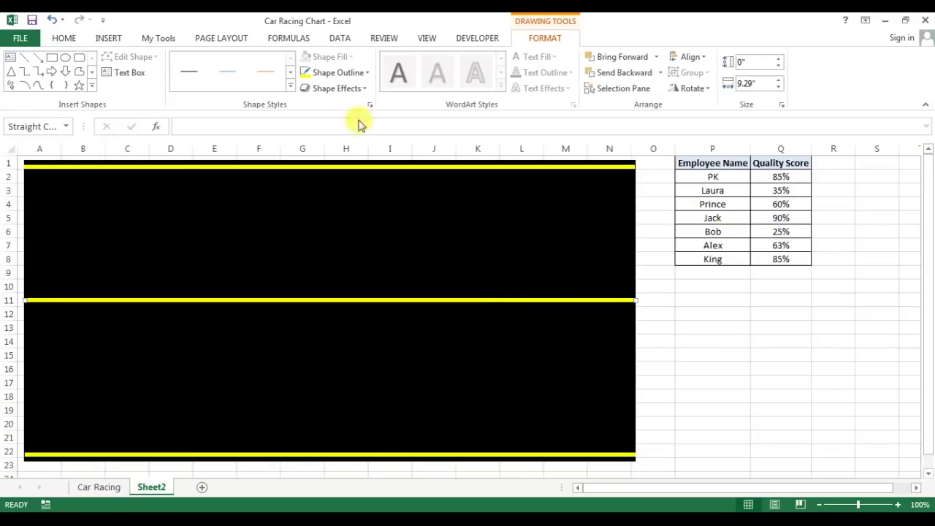
click(367, 73)
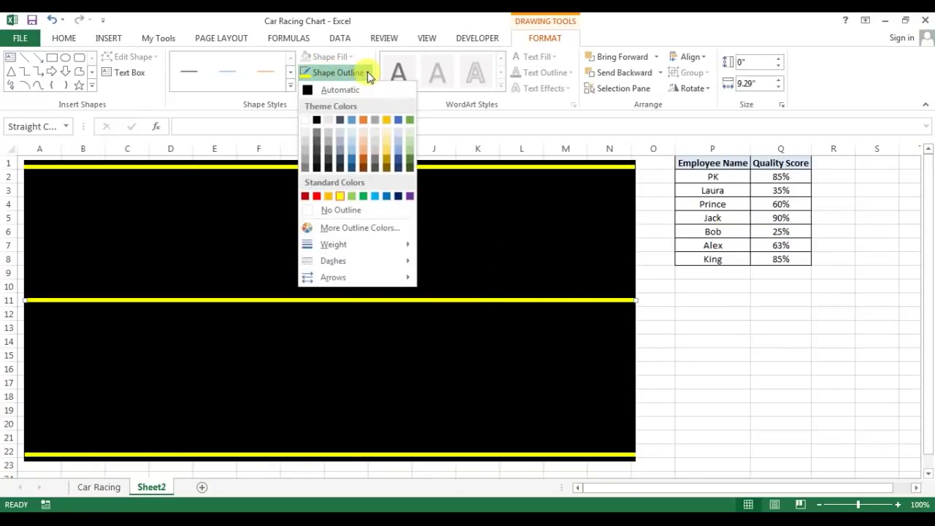
click(309, 122)
click(361, 78)
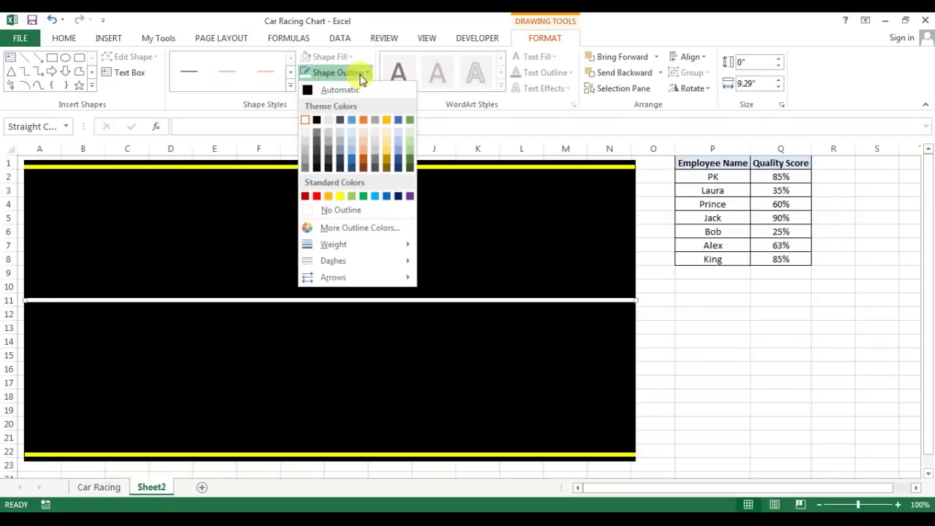
mouse_move(334, 264)
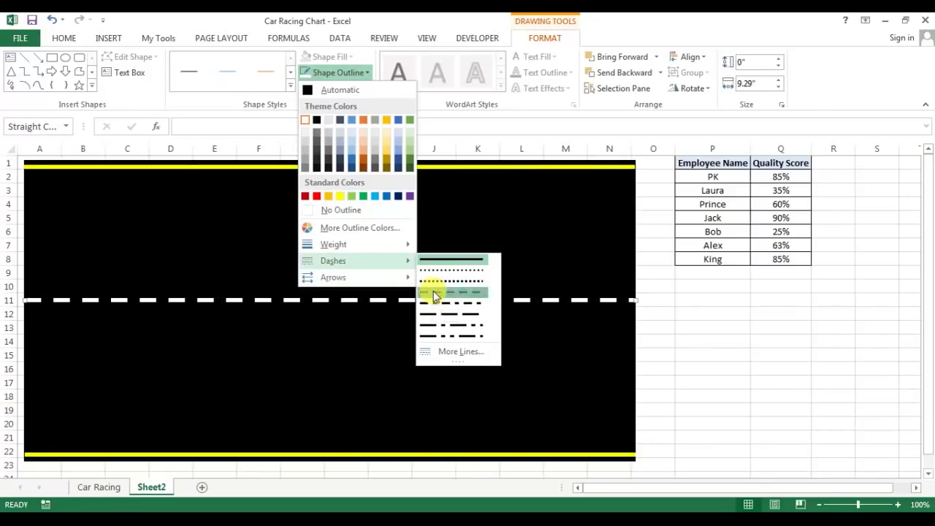
click(434, 294)
- Check the dashed centre line, glance at the Car Racing sheet, and return to Sheet2
click(723, 299)
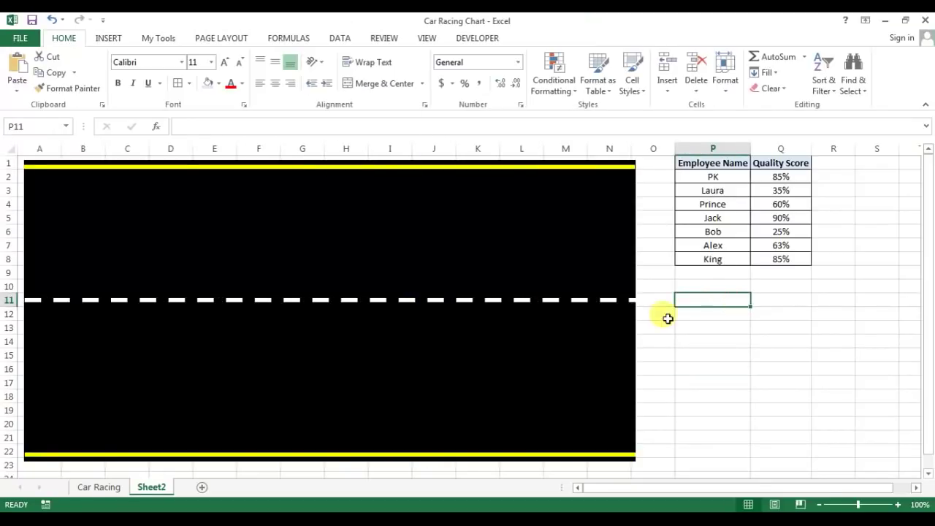
click(600, 300)
click(709, 285)
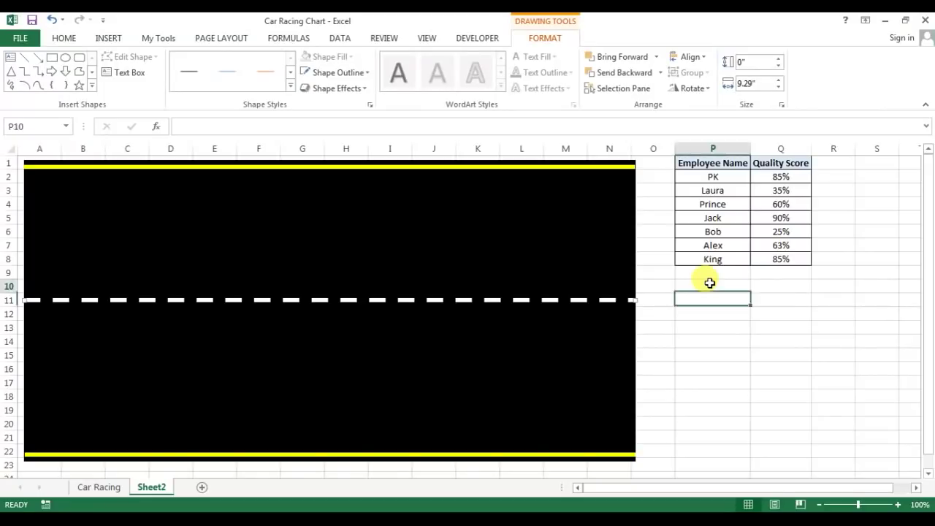
click(104, 484)
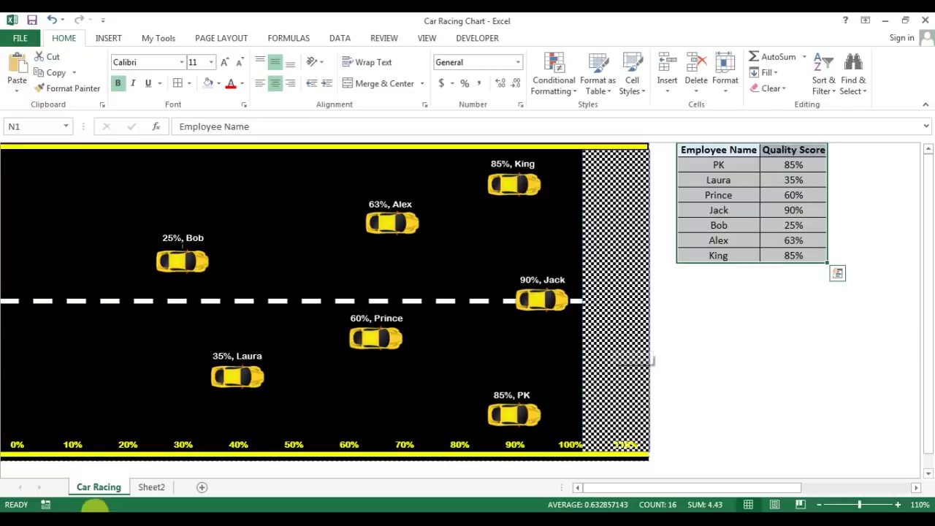
click(151, 486)
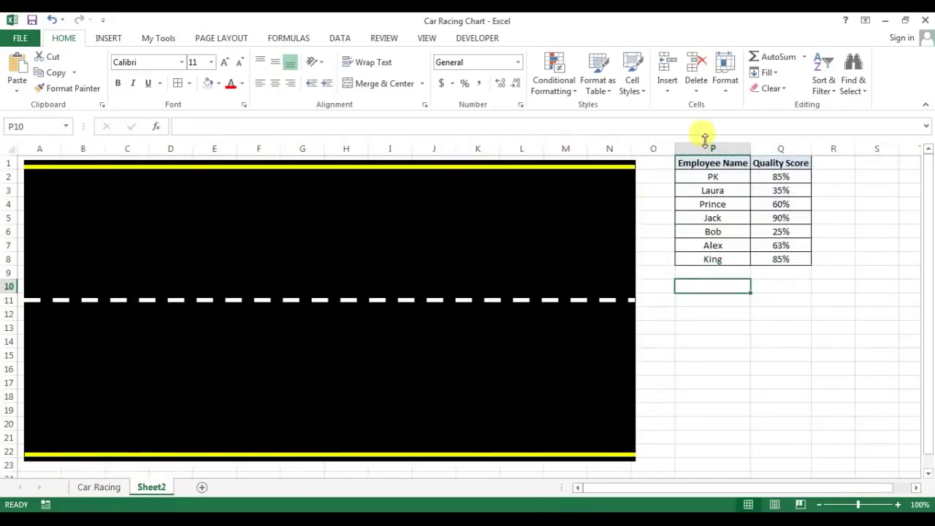
- Draw a rectangle over column N from just below the top yellow line to row 22
click(109, 37)
click(232, 57)
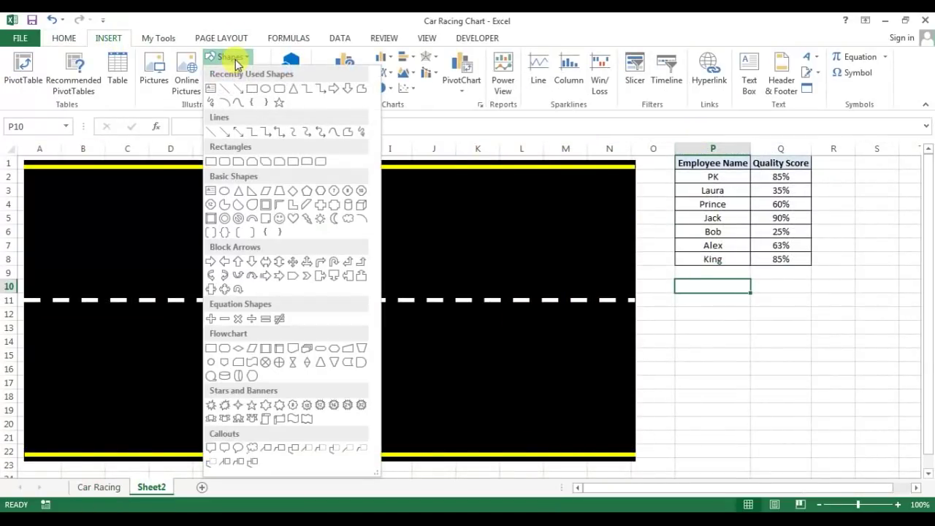
click(213, 161)
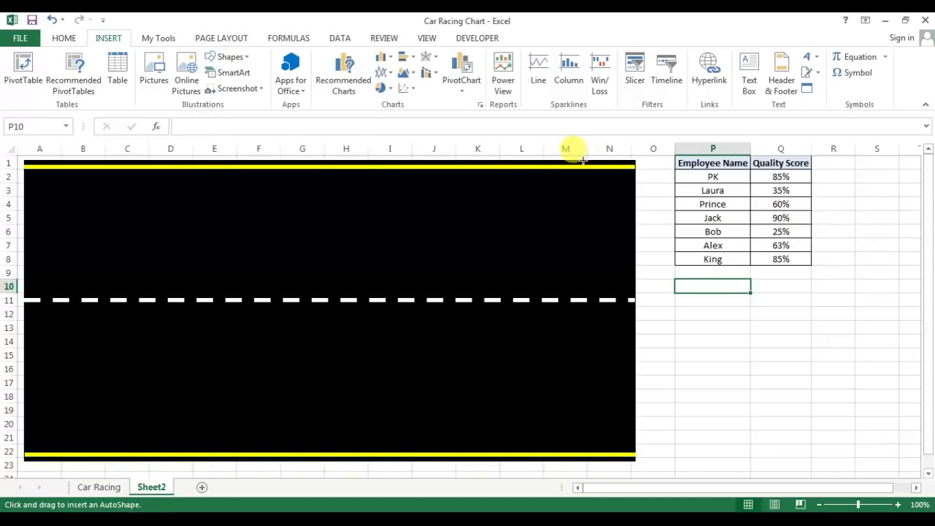
drag(582, 159, 635, 452)
drag(608, 158, 608, 171)
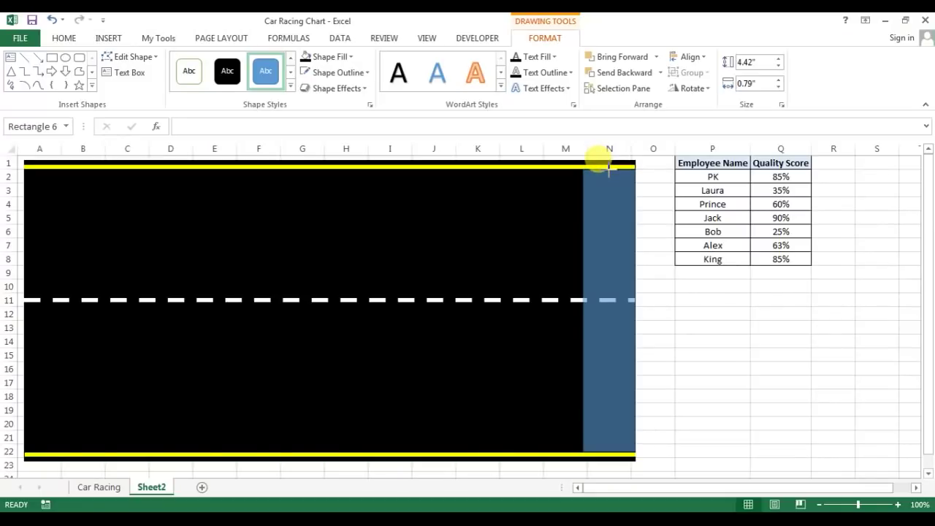
drag(608, 168, 608, 168)
click(720, 271)
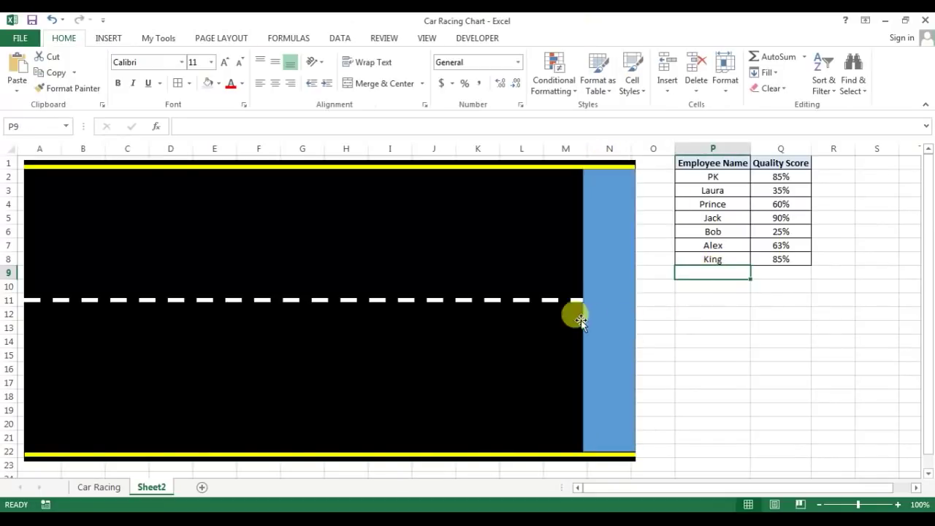
click(610, 243)
- Give the right-end rectangle a Large checker board pattern with black foreground and white background
right_click(611, 244)
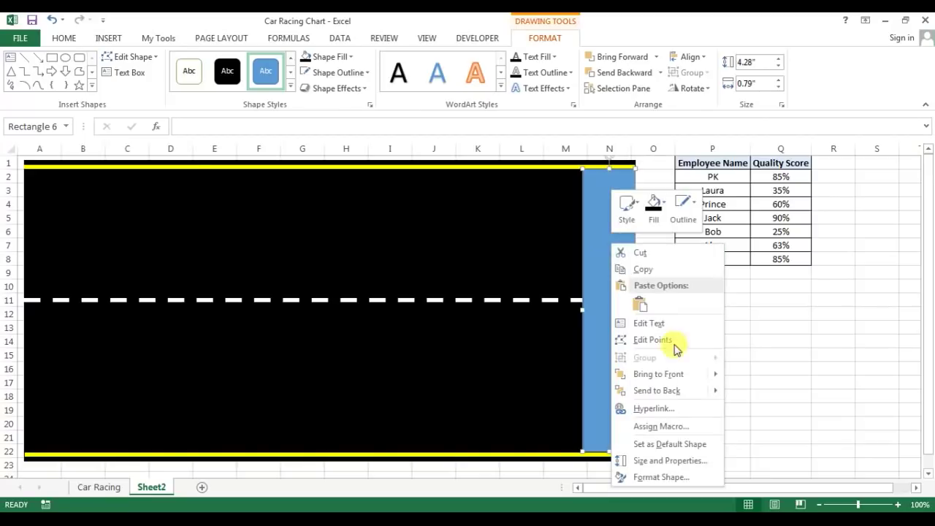
click(660, 477)
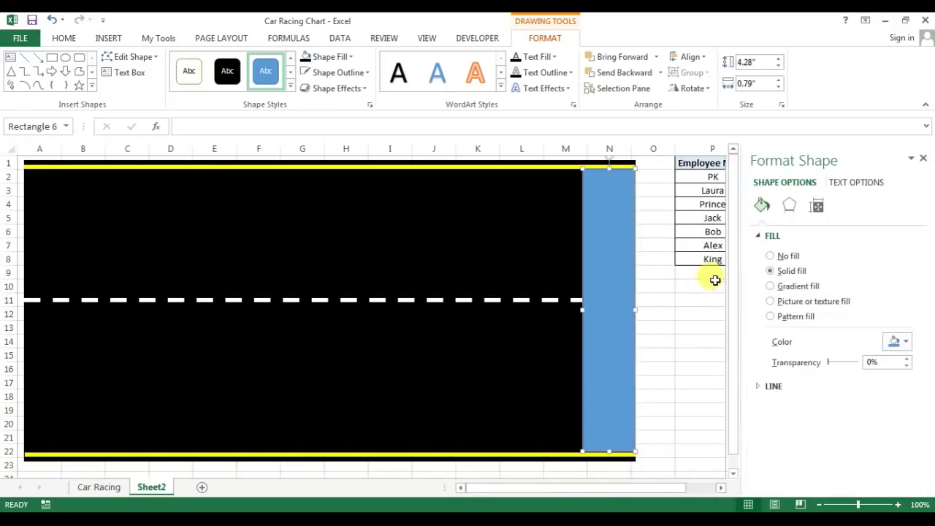
click(796, 316)
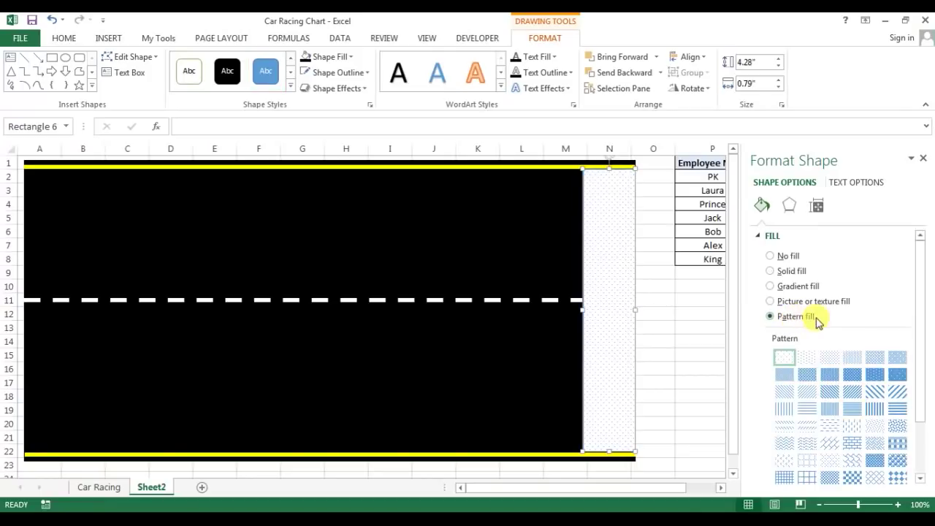
drag(536, 489, 628, 484)
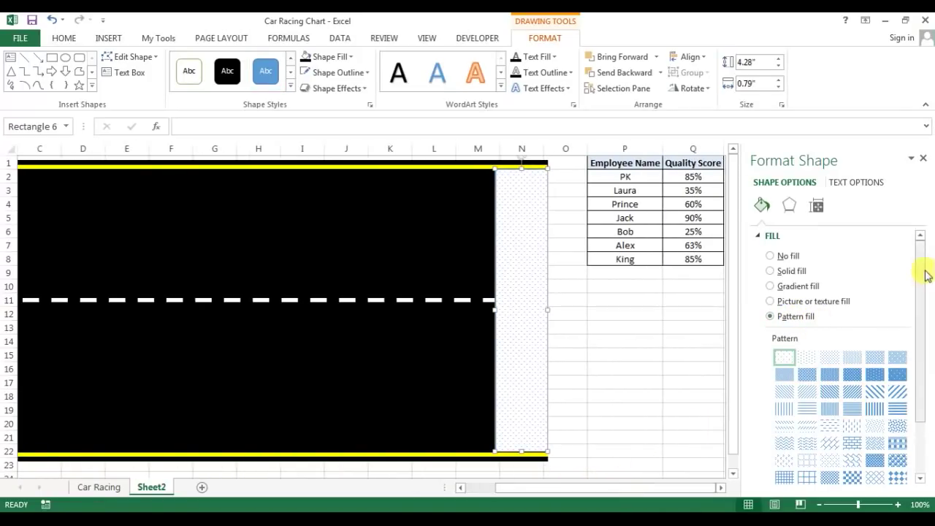
drag(918, 251, 918, 335)
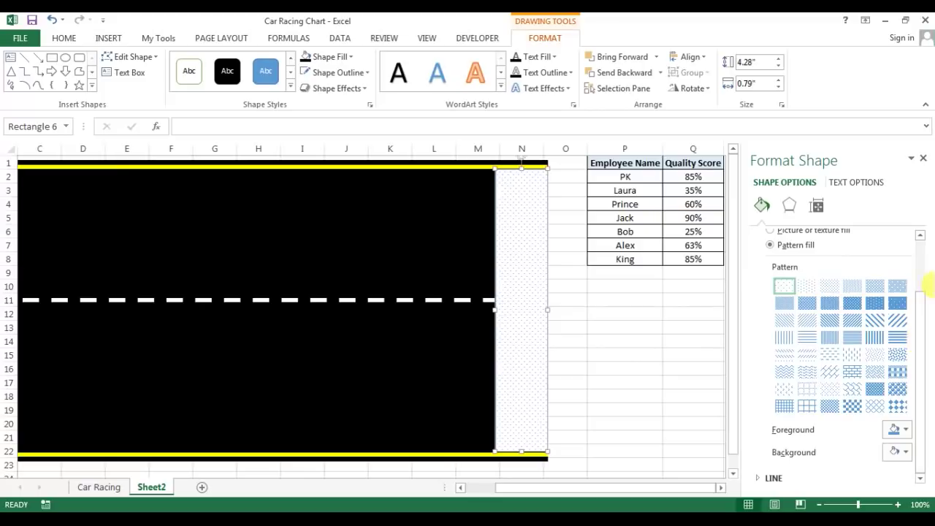
click(905, 431)
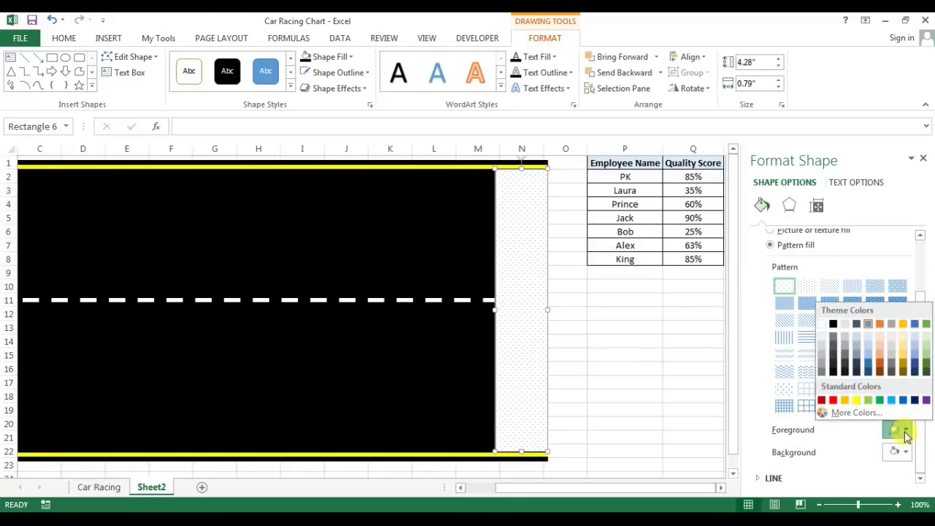
click(833, 323)
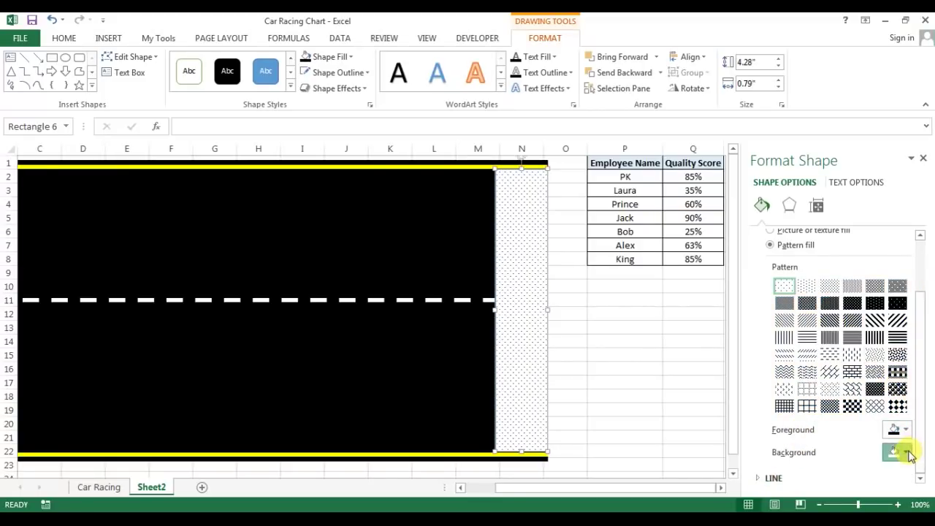
click(905, 451)
click(830, 346)
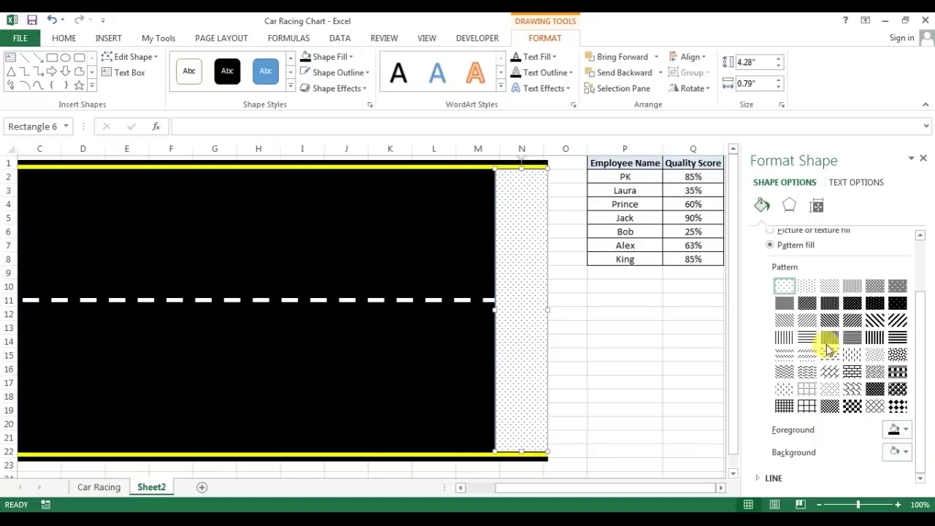
click(853, 407)
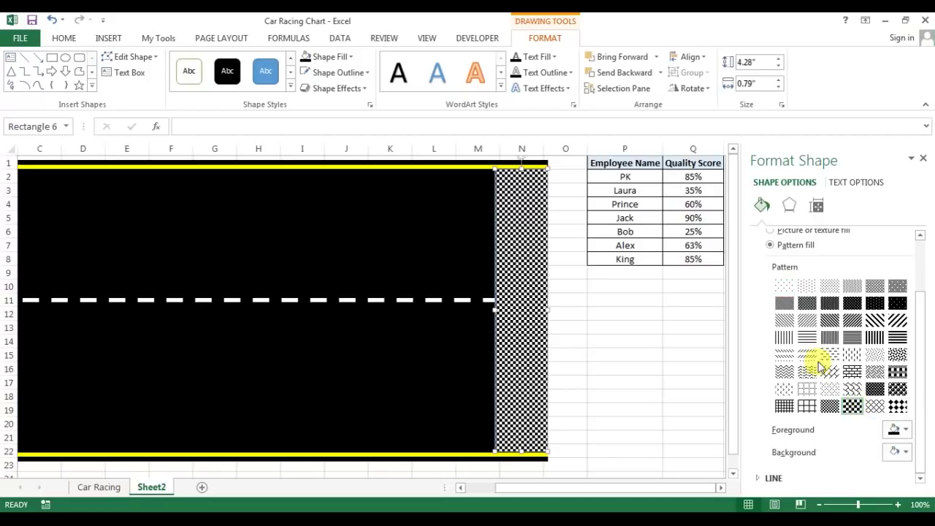
click(922, 161)
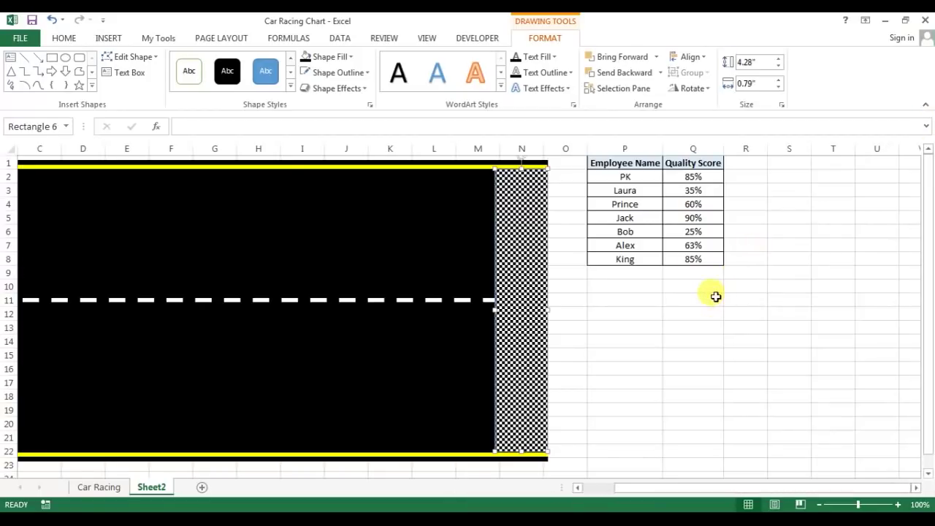
click(715, 297)
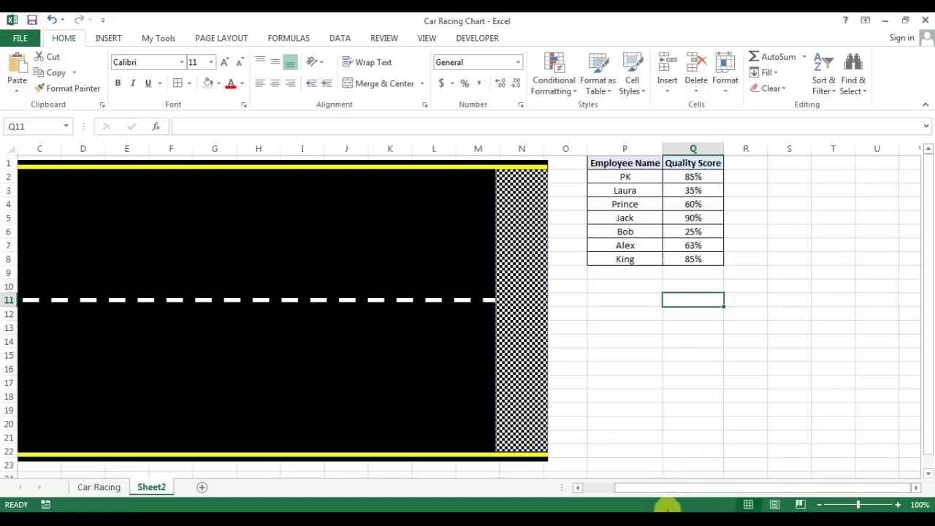
drag(675, 487, 566, 492)
- Select all the track shapes, group them into one object, and nudge the group into place
click(613, 290)
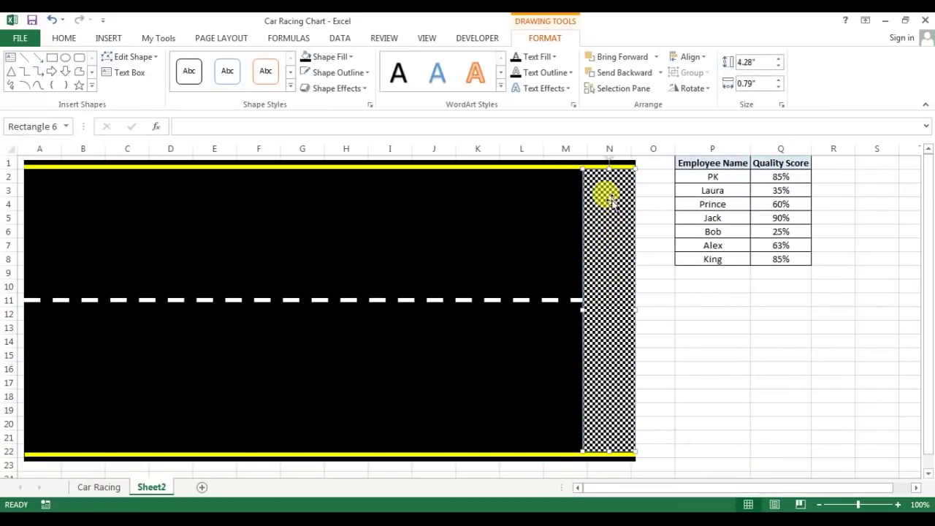
key(ctrl+a)
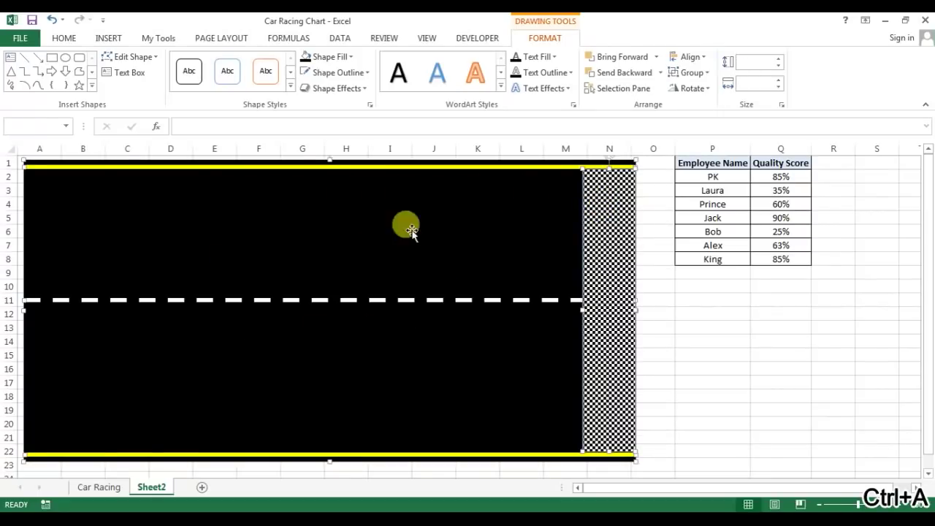
right_click(605, 219)
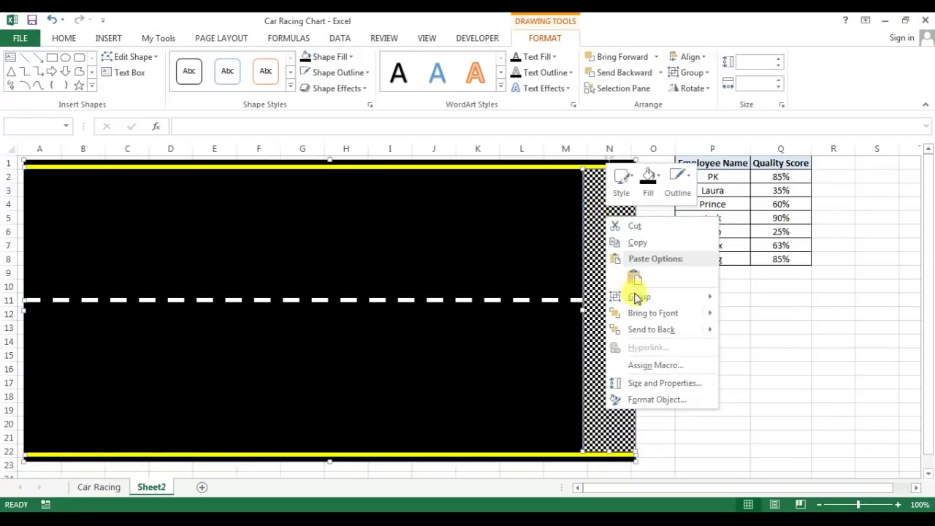
mouse_move(636, 297)
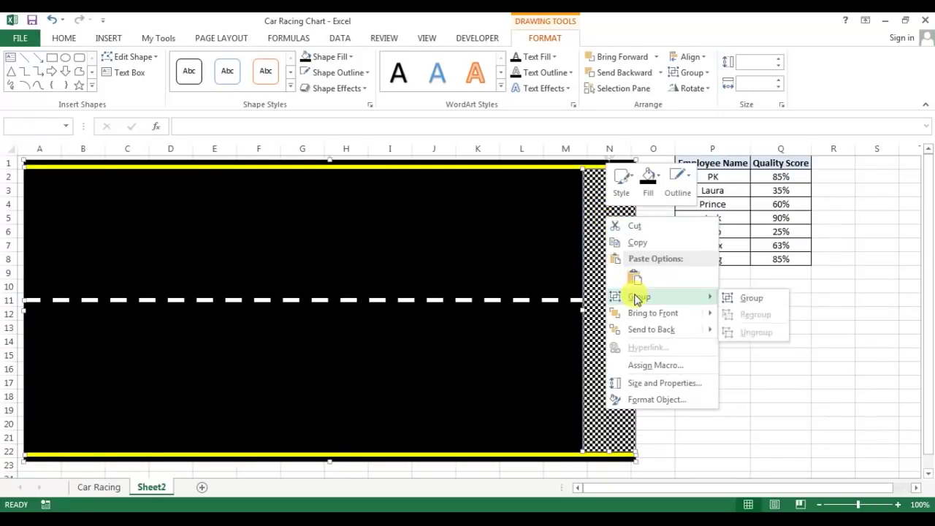
click(752, 298)
mouse_move(640, 263)
mouse_down()
mouse_move(720, 273)
mouse_move(747, 256)
mouse_move(624, 254)
mouse_up()
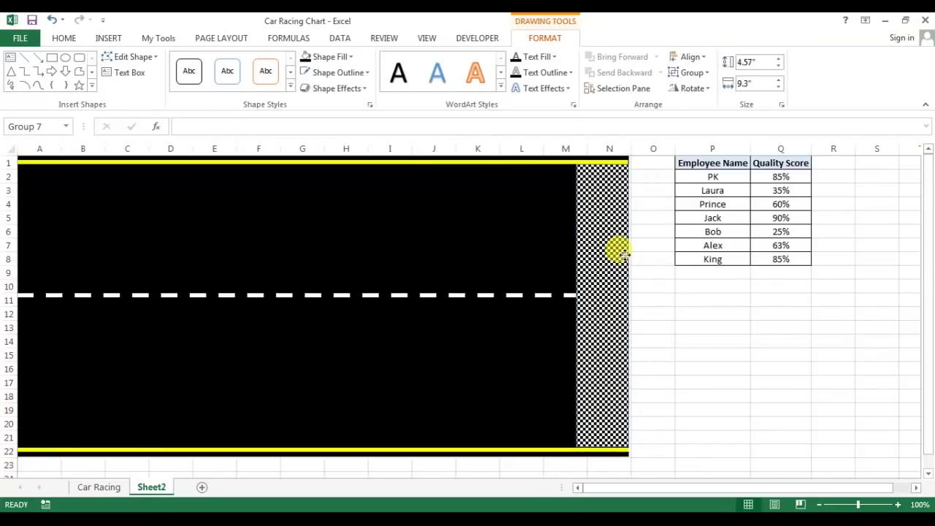
- Enter 10% in R2, fill it down through R8, then select P2:R8
click(707, 309)
click(721, 176)
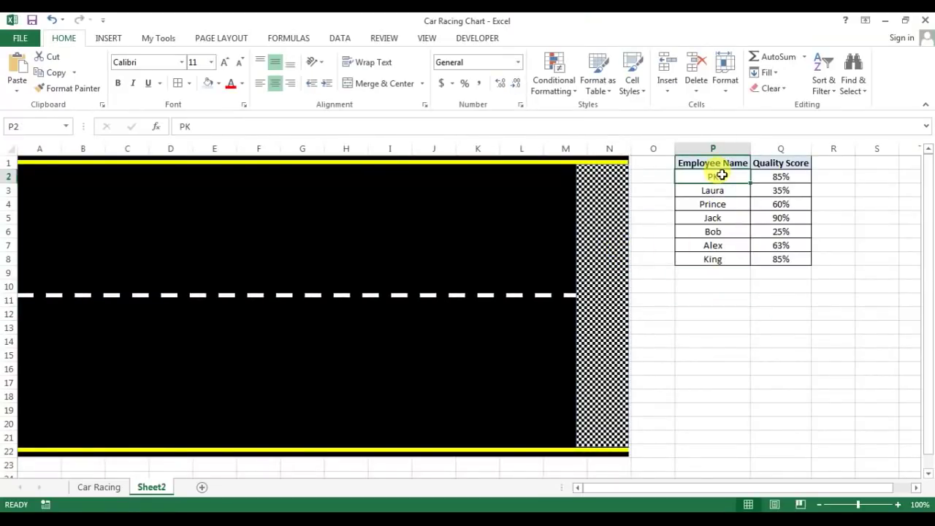
drag(702, 161, 783, 247)
click(783, 178)
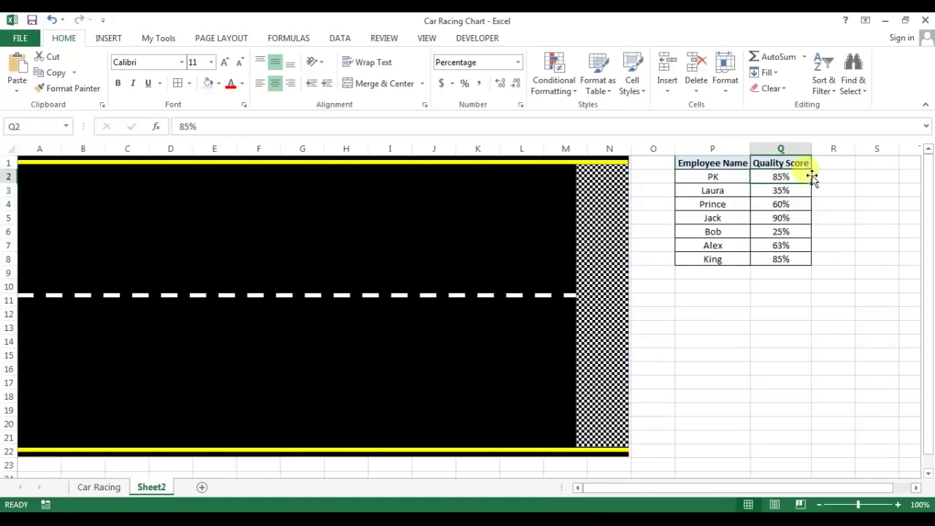
click(825, 176)
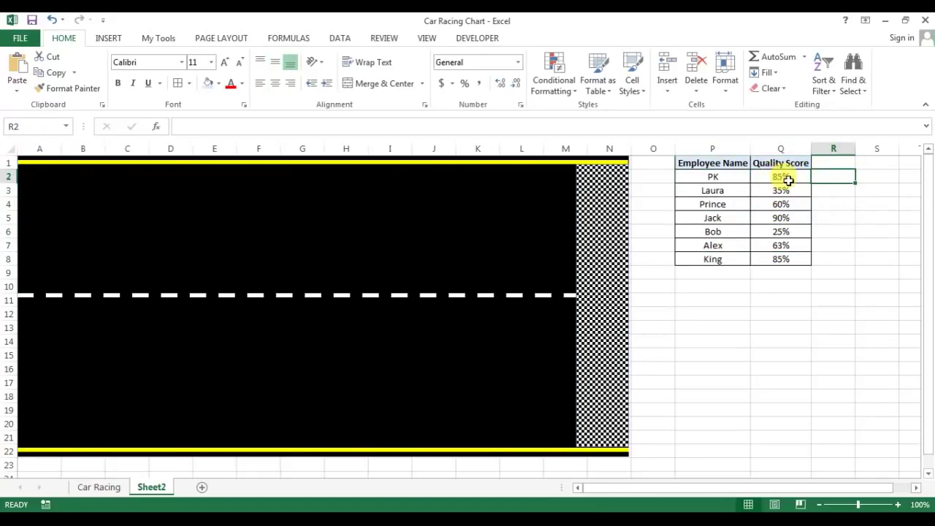
text(10)
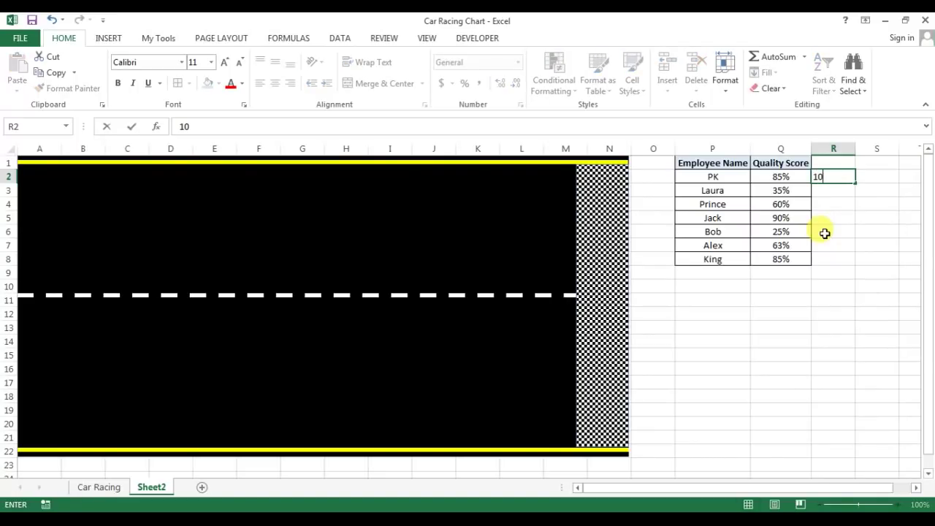
key(Return)
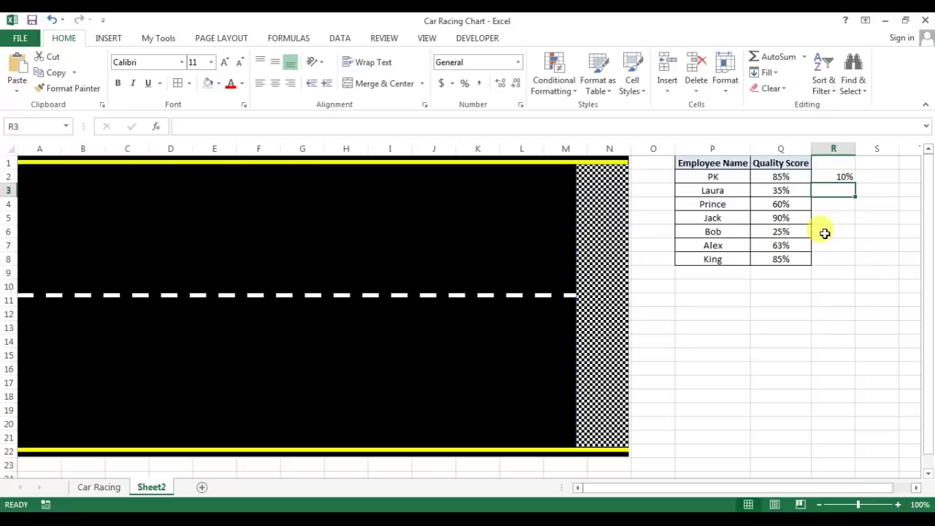
drag(837, 176, 836, 258)
key(ctrl+d)
click(851, 339)
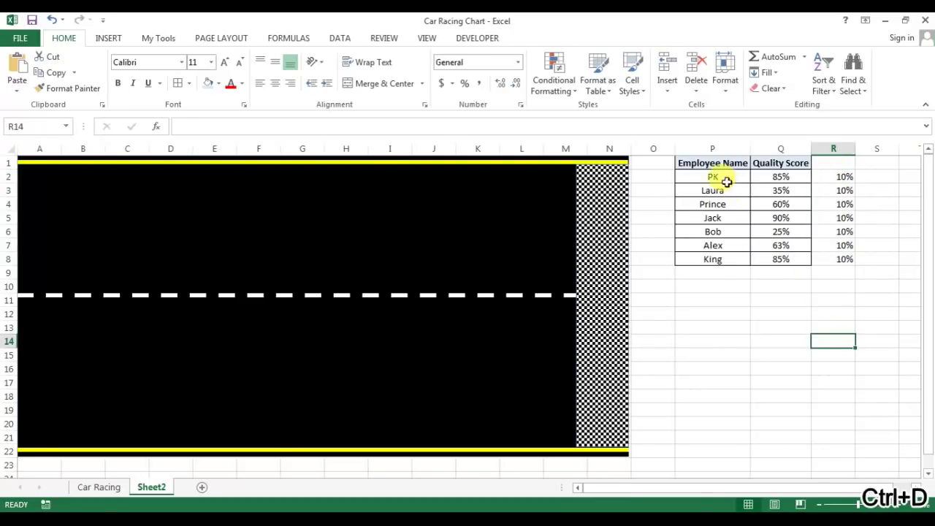
mouse_move(698, 172)
mouse_down()
mouse_move(809, 163)
mouse_move(836, 259)
mouse_up()
- Insert a stacked bar chart of P2:R8 and stretch it over the black track
click(117, 39)
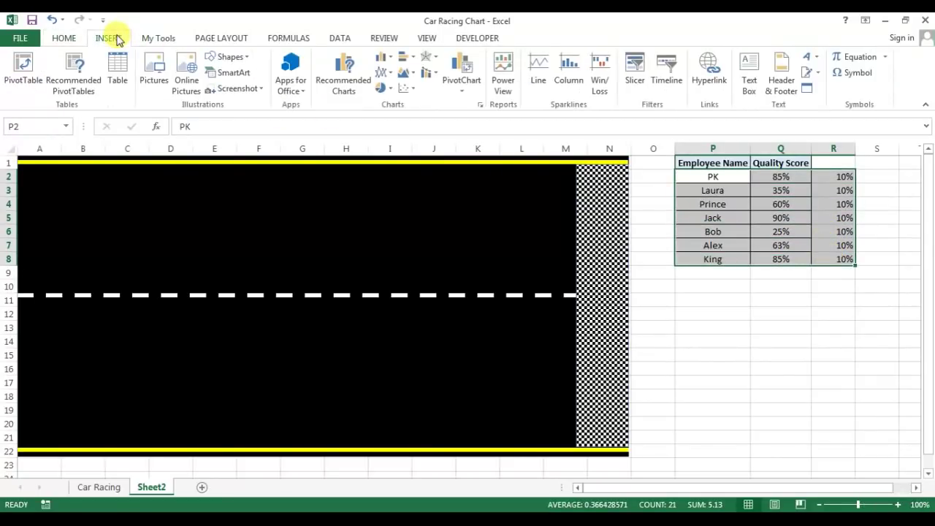
click(241, 58)
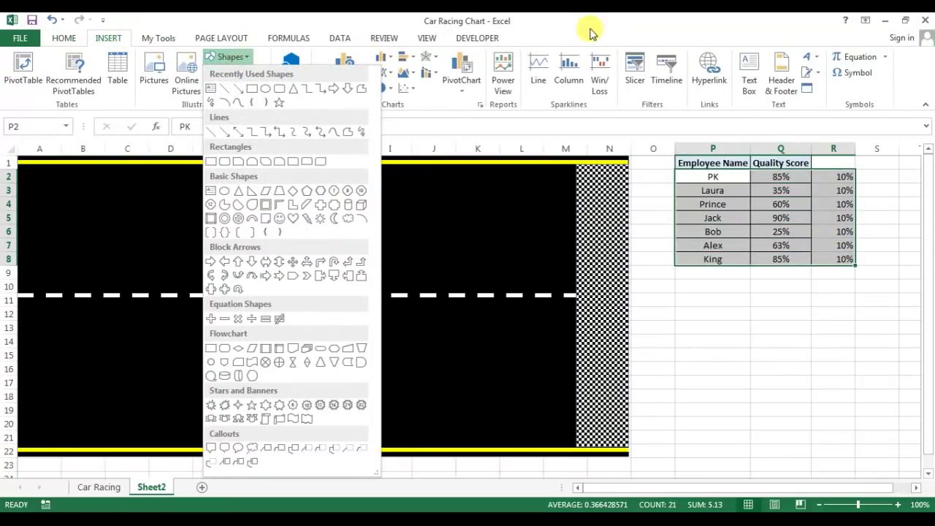
click(591, 29)
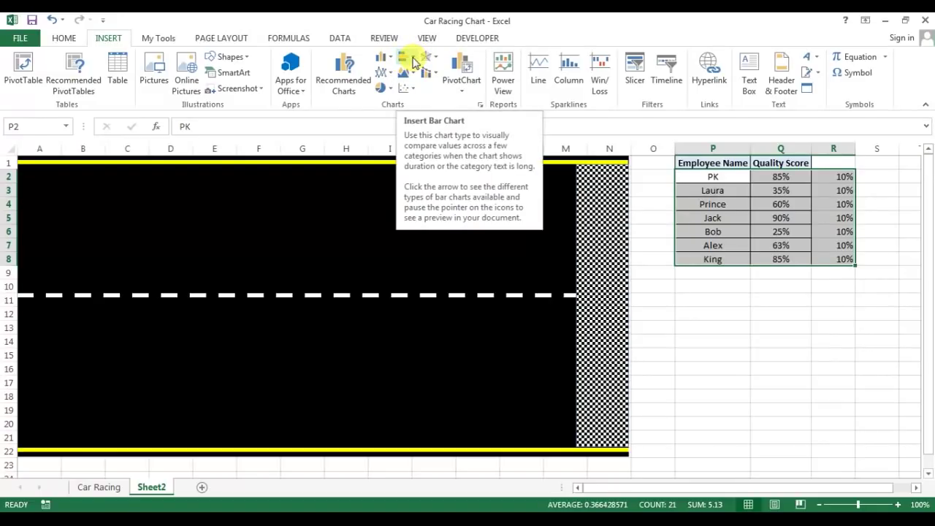
click(413, 58)
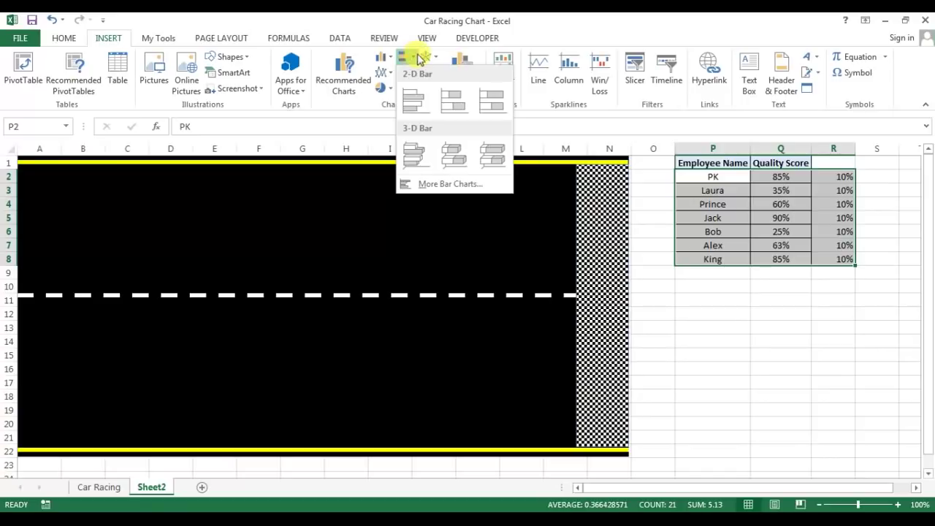
click(454, 104)
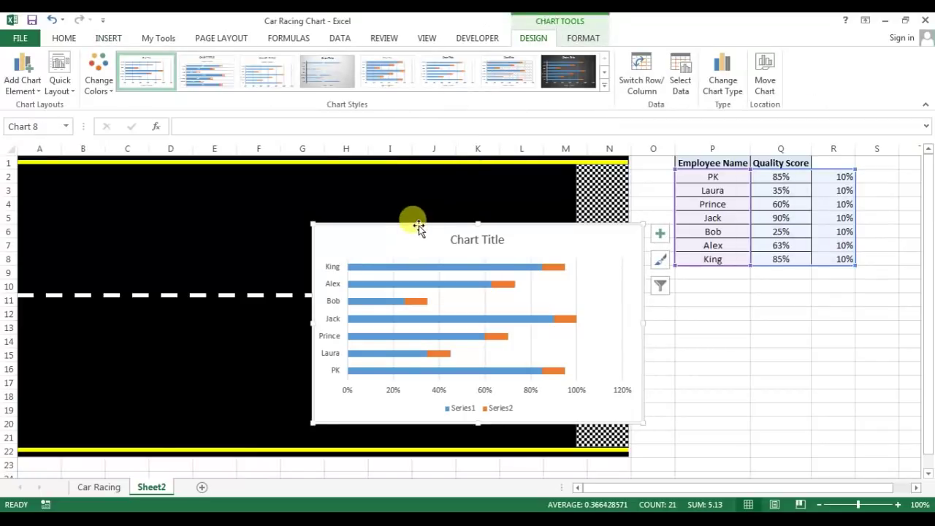
drag(414, 226, 105, 157)
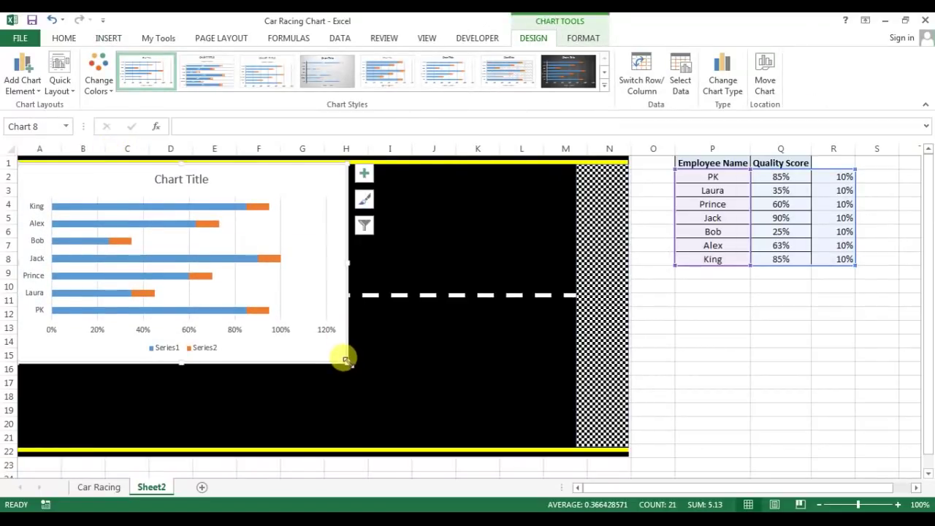
drag(348, 361, 576, 447)
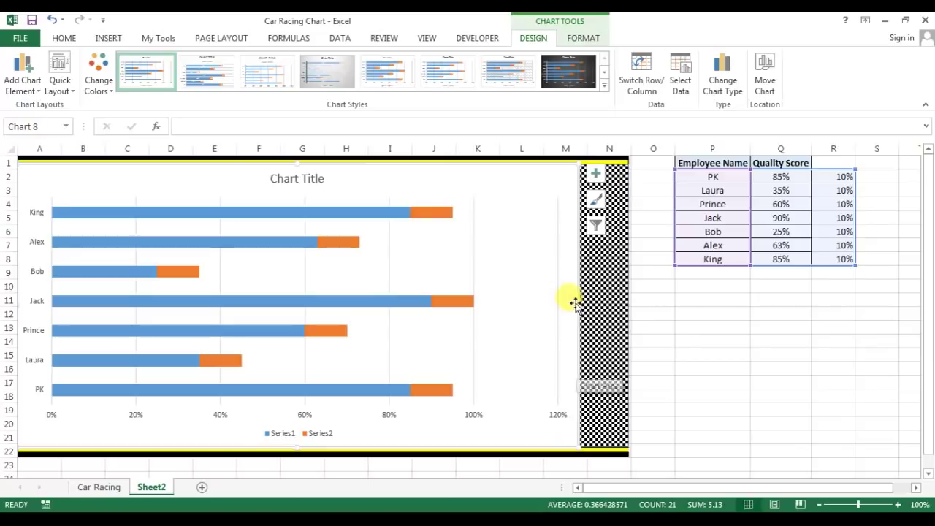
- Set the value axis maximum to 1.1 (110%) with a 0.1 major unit and 0.02 minor unit
click(305, 418)
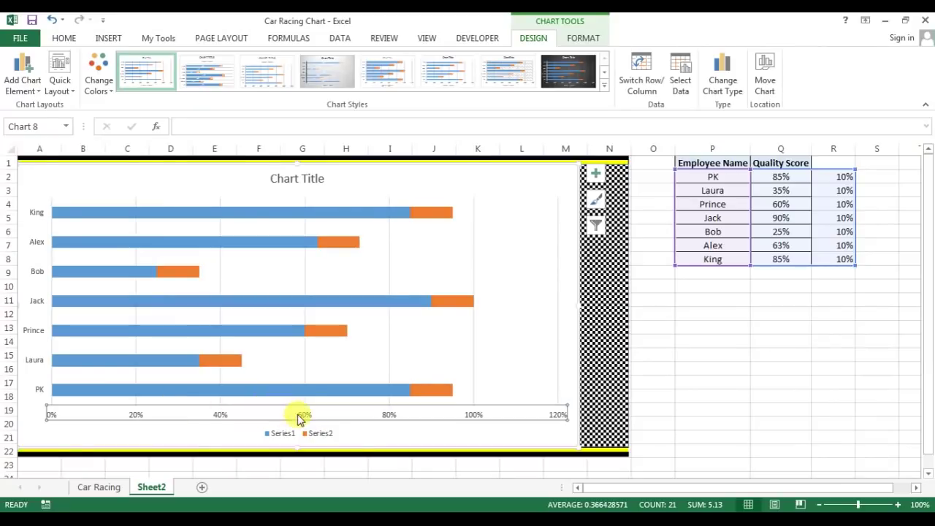
right_click(306, 419)
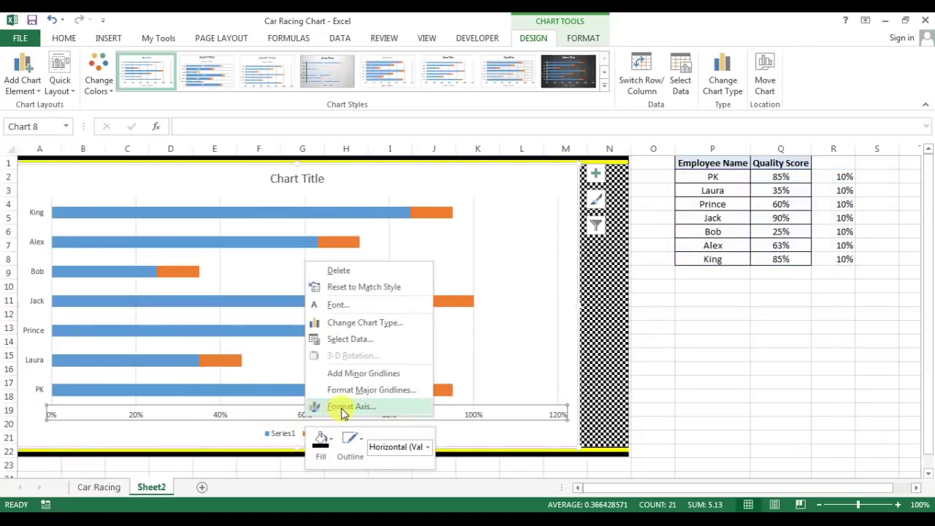
click(343, 407)
double_click(849, 267)
double_click(840, 289)
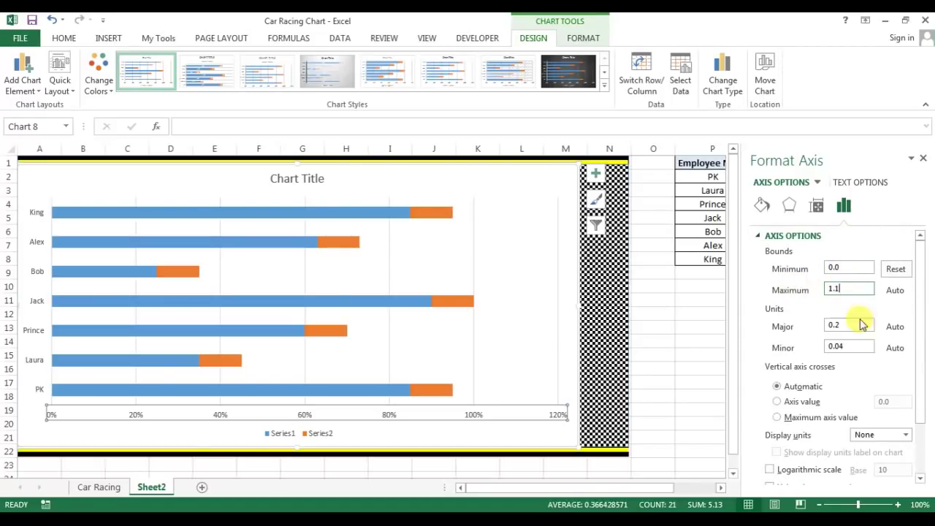
key(Return)
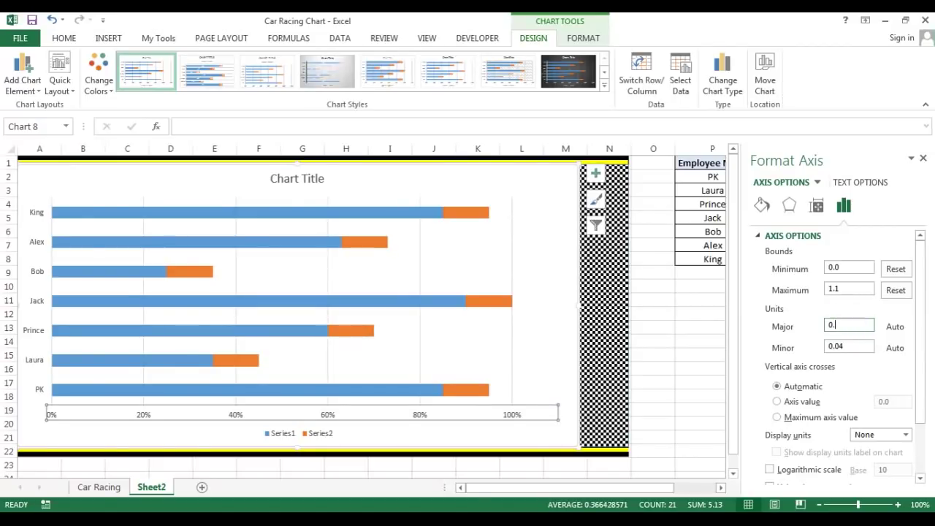
text(0.1)
double_click(860, 348)
text(0.02)
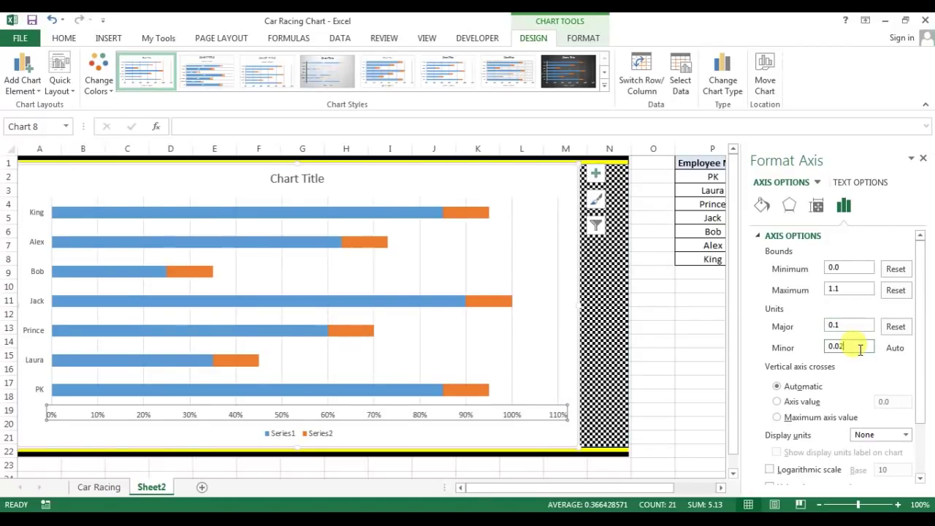
click(923, 159)
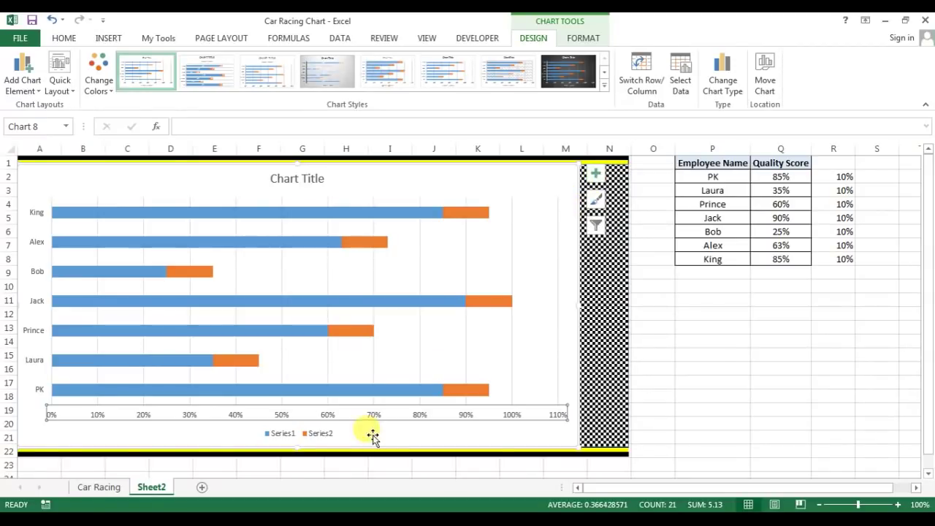
- Delete the legend and vertical employee-name axis, then turn off Gridlines and Chart Title
click(320, 438)
key(Delete)
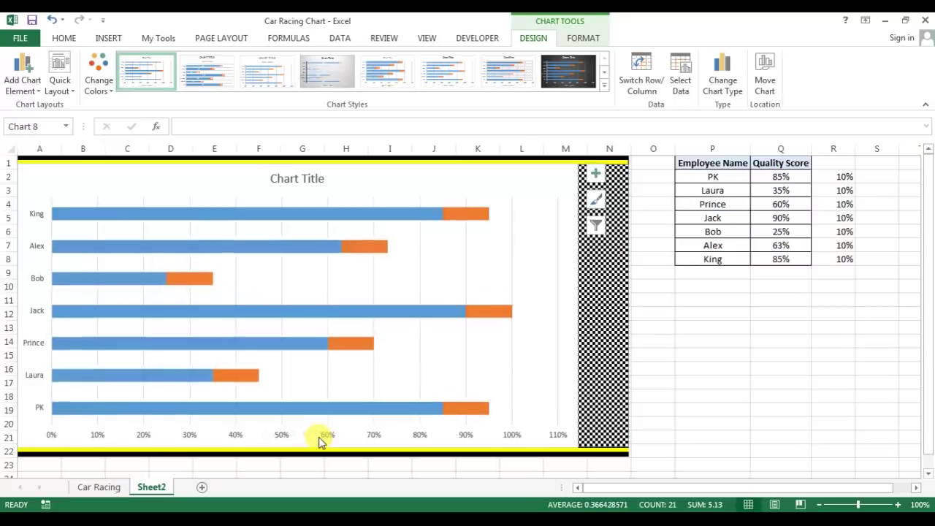
click(38, 249)
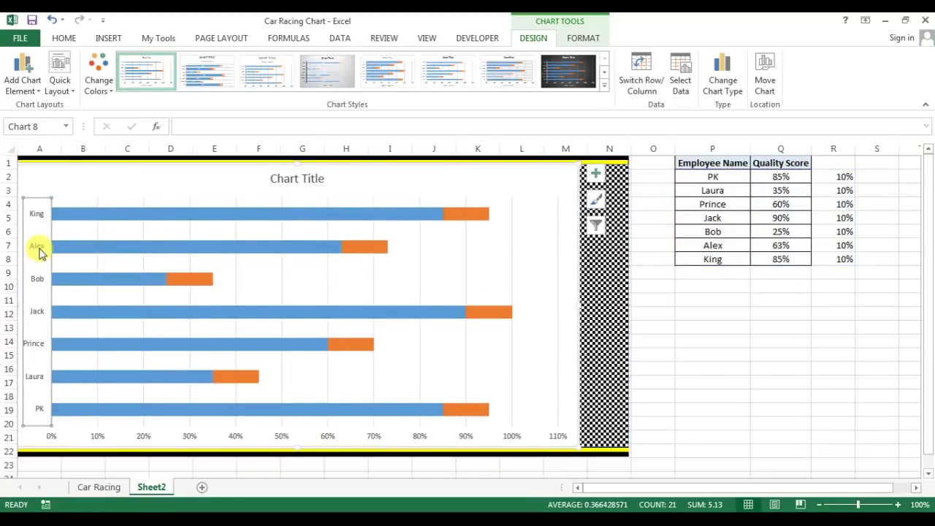
key(Delete)
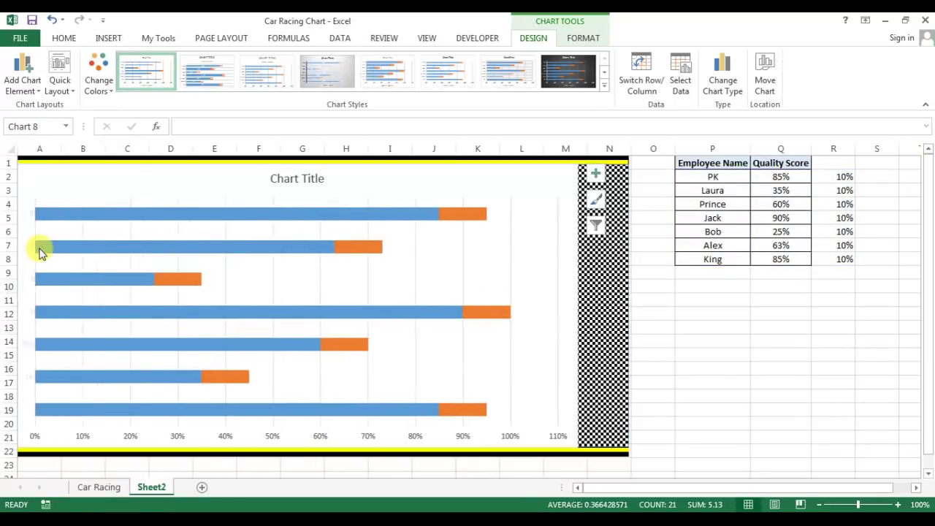
click(594, 173)
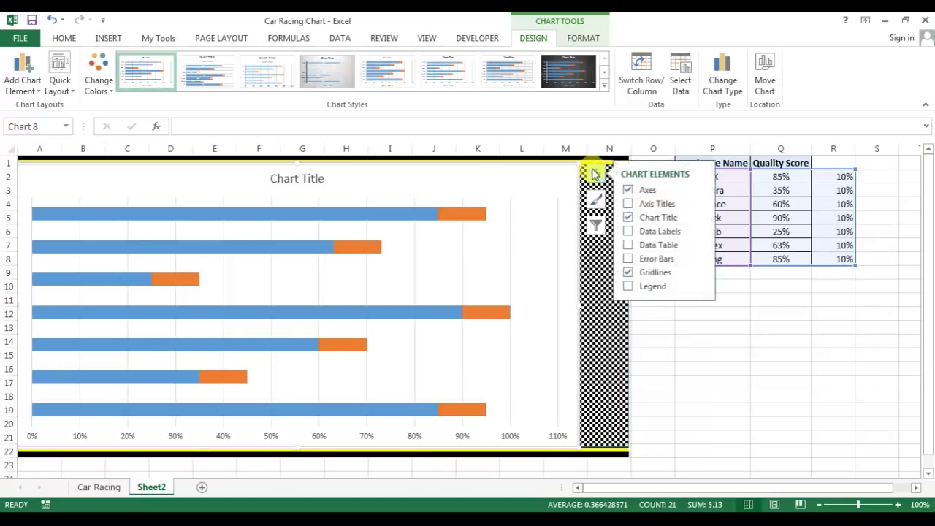
click(629, 273)
click(629, 217)
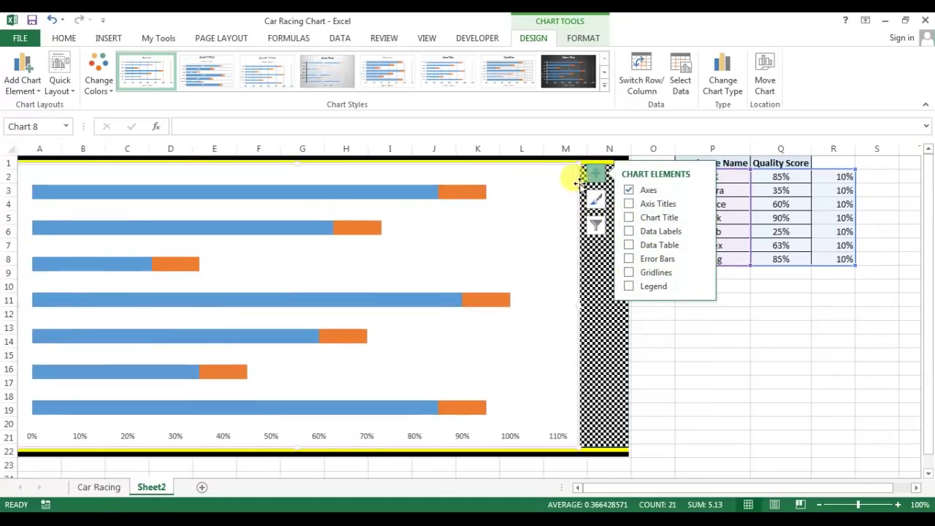
- Set the chart area to No Fill and No Outline
click(739, 313)
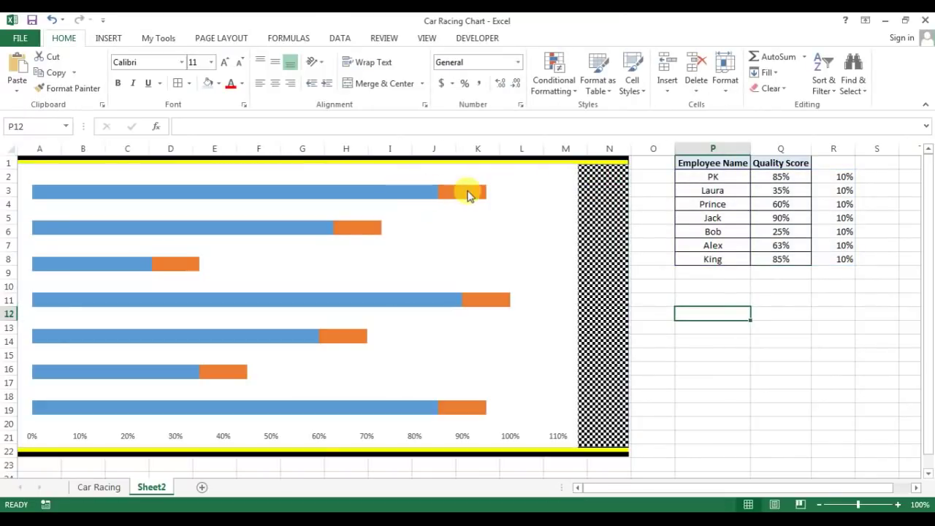
click(557, 180)
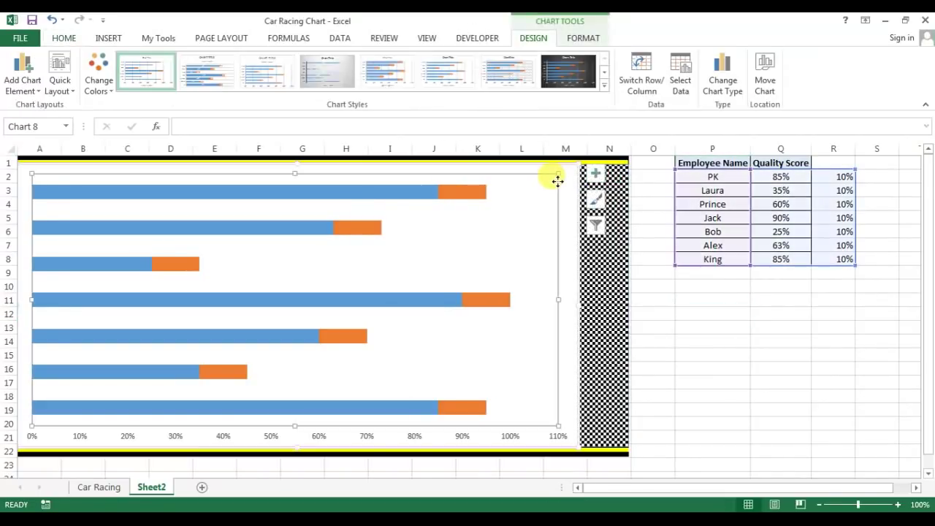
click(590, 39)
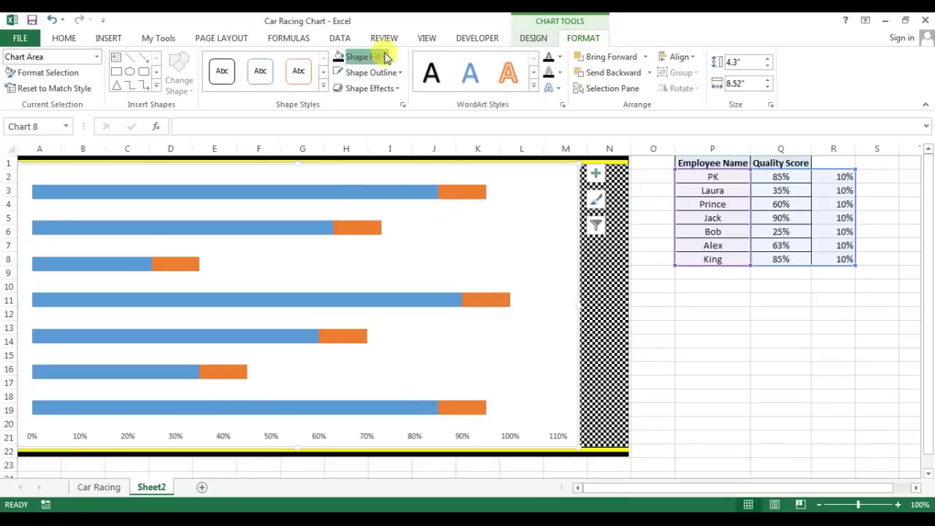
click(380, 57)
click(369, 194)
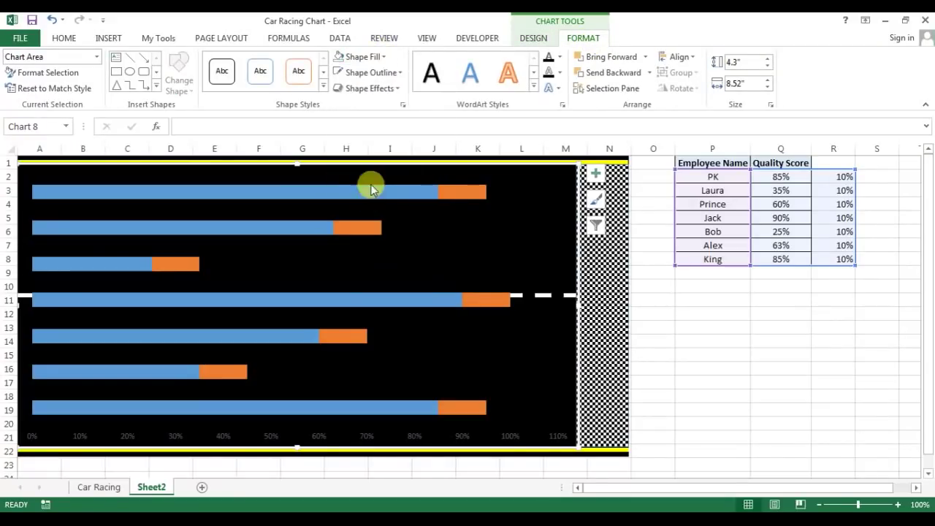
click(398, 73)
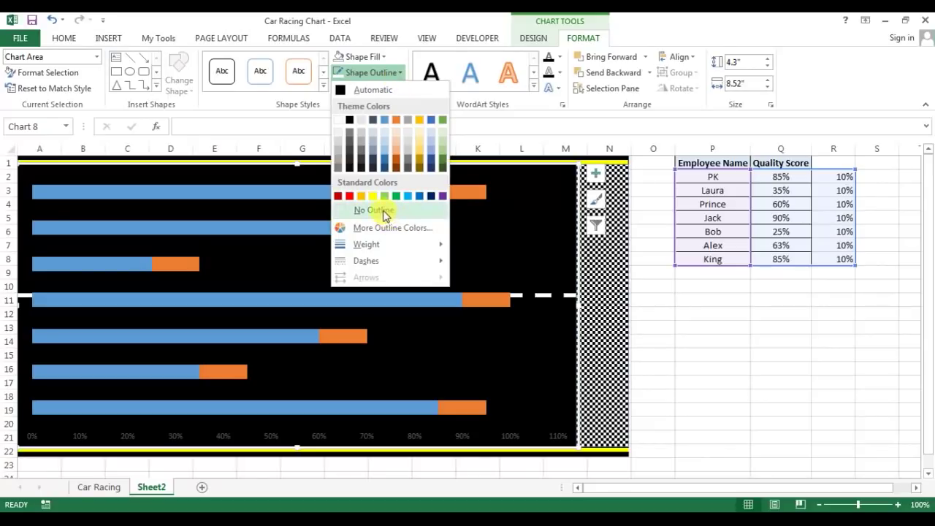
click(374, 207)
click(756, 312)
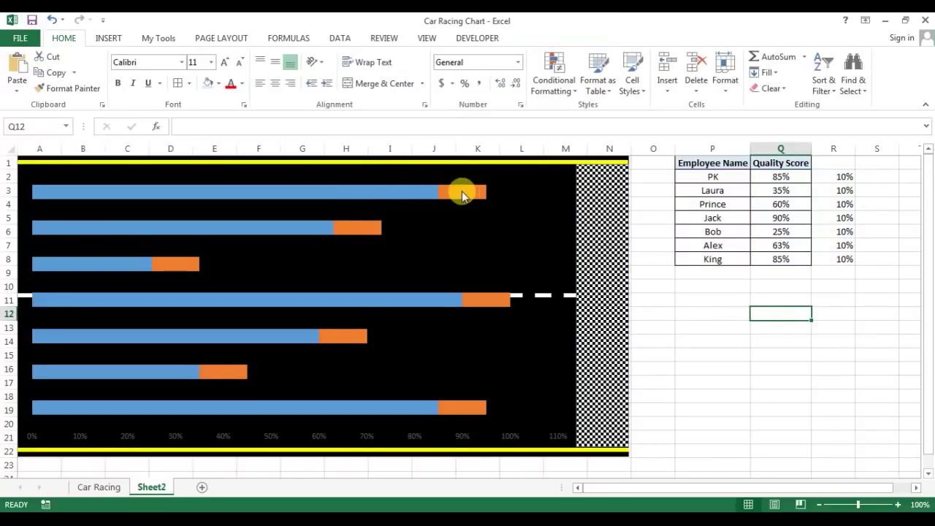
- Change the orange series gap width from 150% to 50% to thicken the bars
right_click(462, 195)
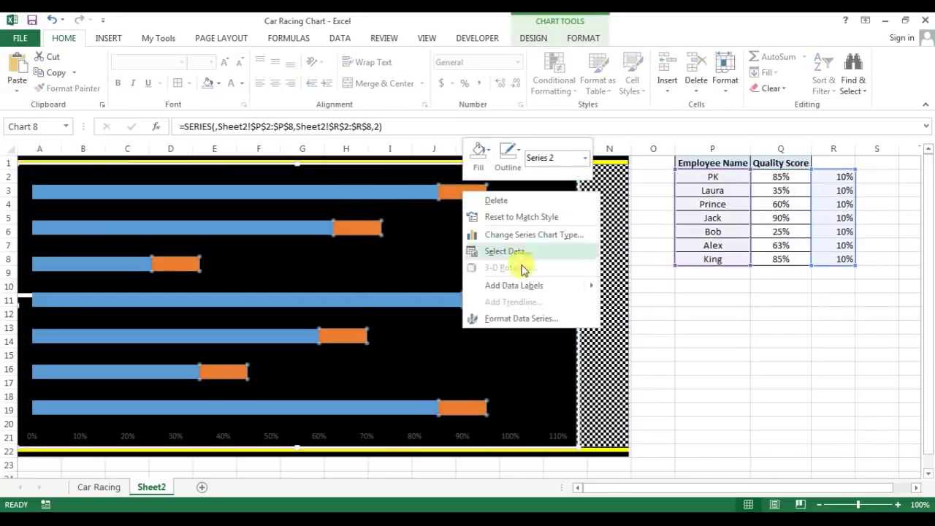
click(522, 318)
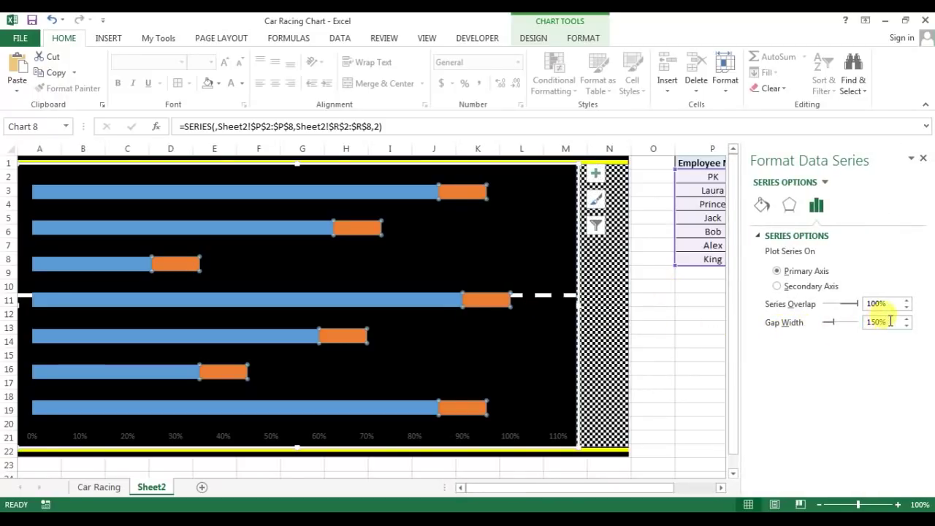
drag(893, 319, 850, 323)
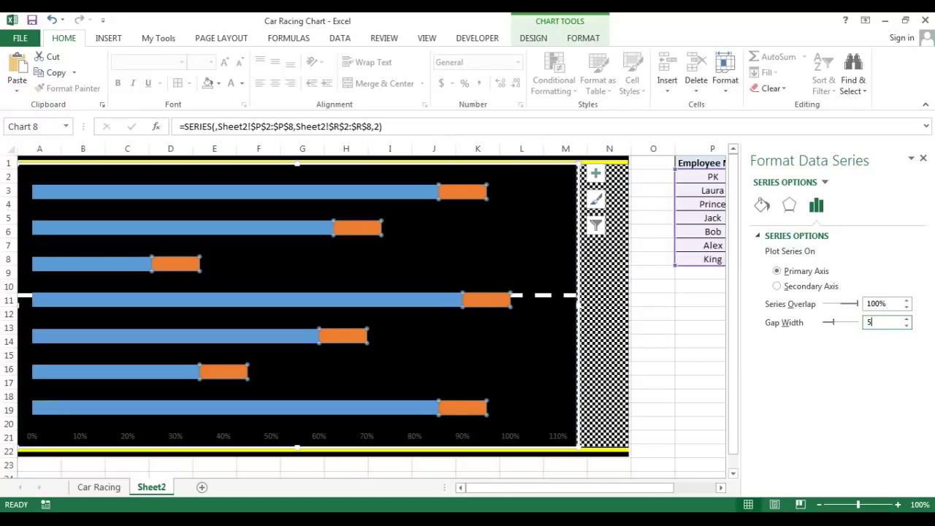
click(559, 251)
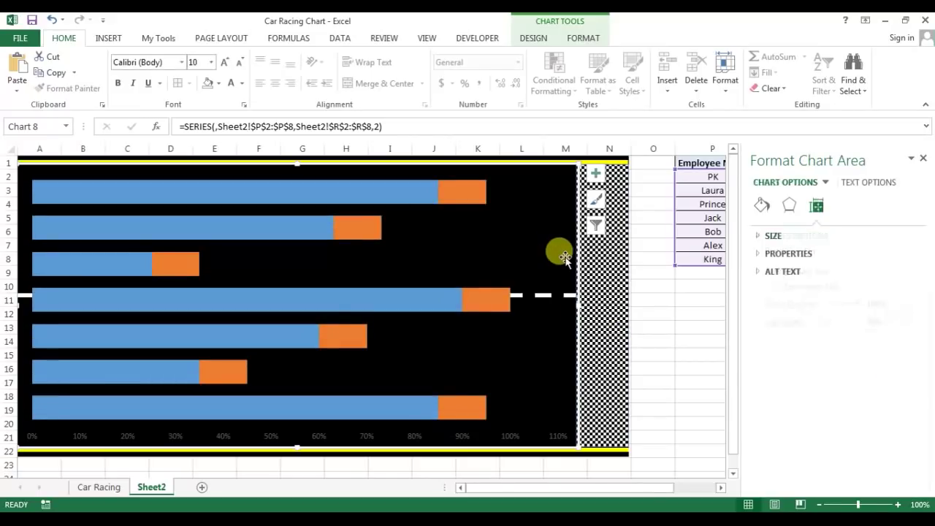
- Give the blue Quality Score bars No Fill so they disappear
click(306, 191)
click(923, 158)
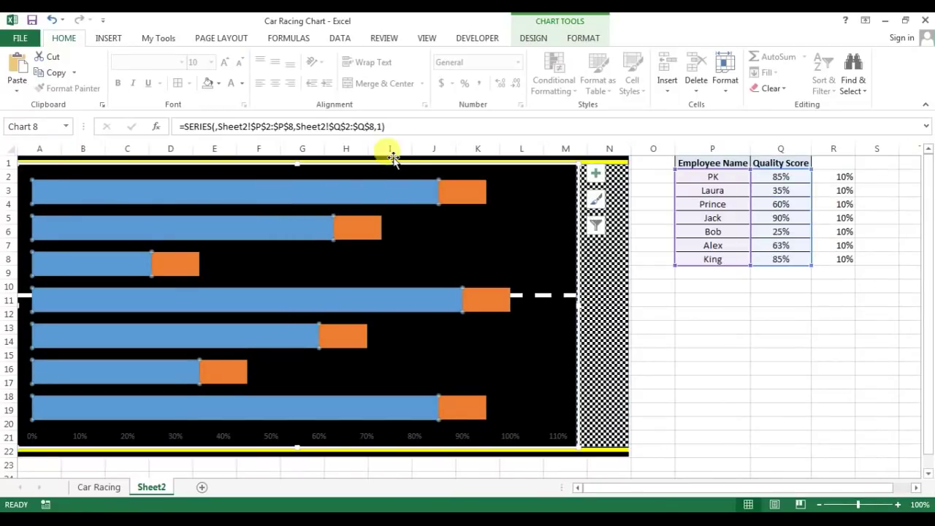
click(576, 42)
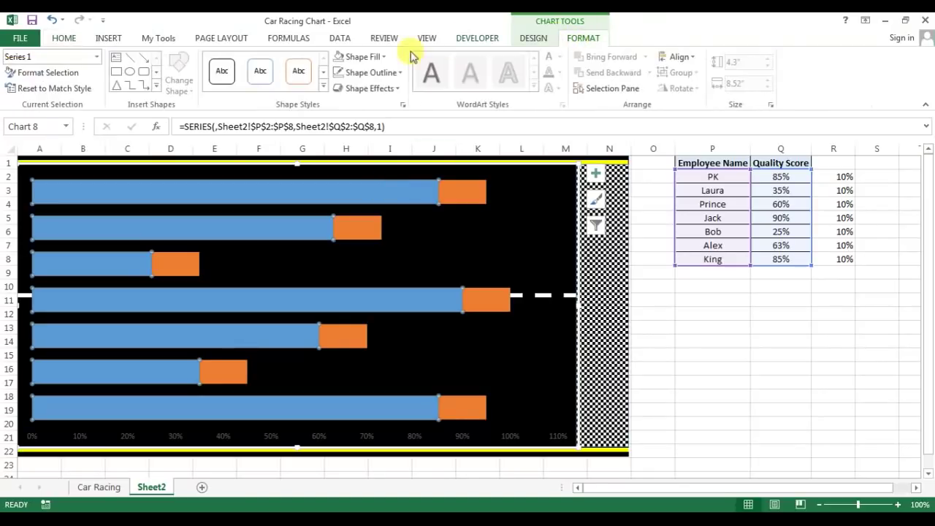
click(379, 57)
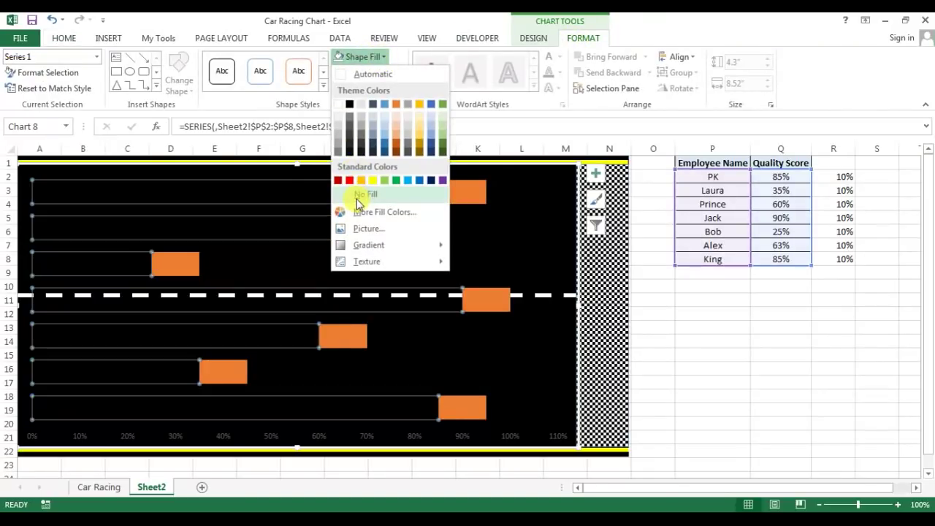
click(363, 194)
click(695, 316)
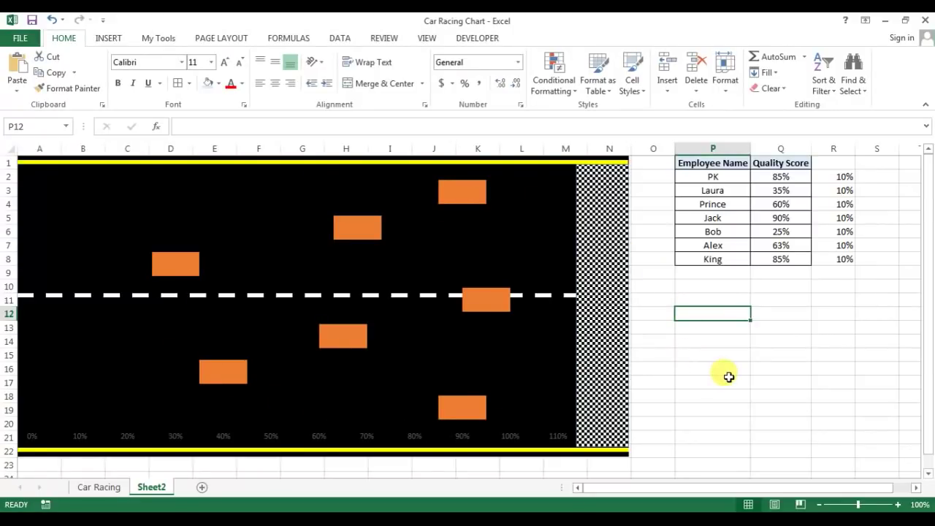
- Format the bottom percentage axis labels in yellow bold font at size 10
click(219, 438)
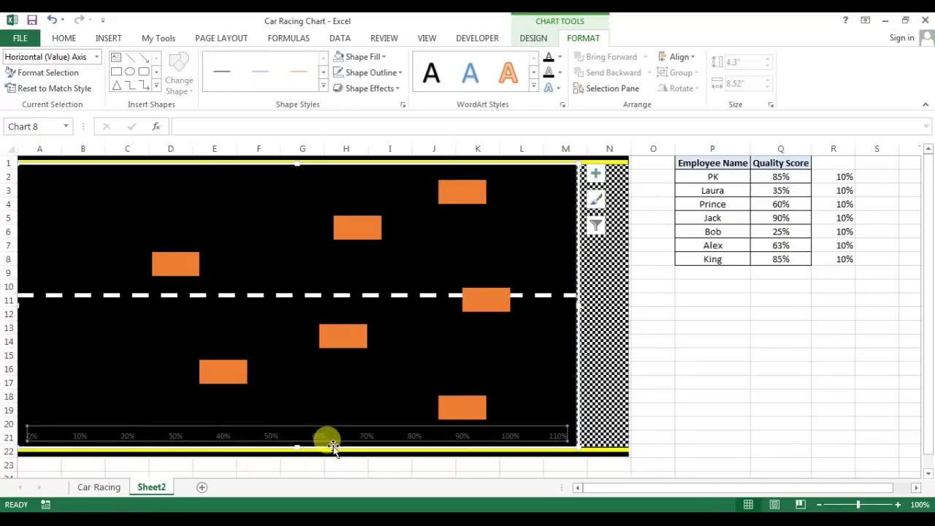
click(84, 40)
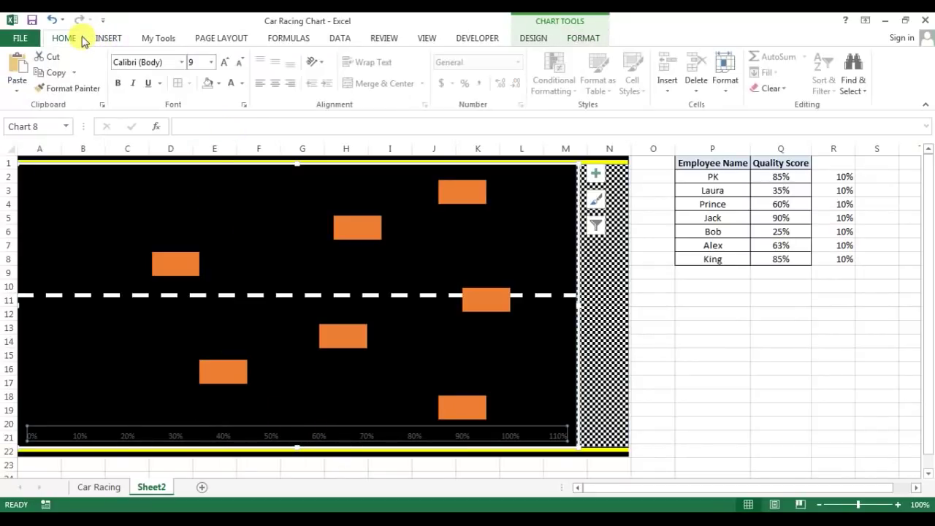
click(244, 84)
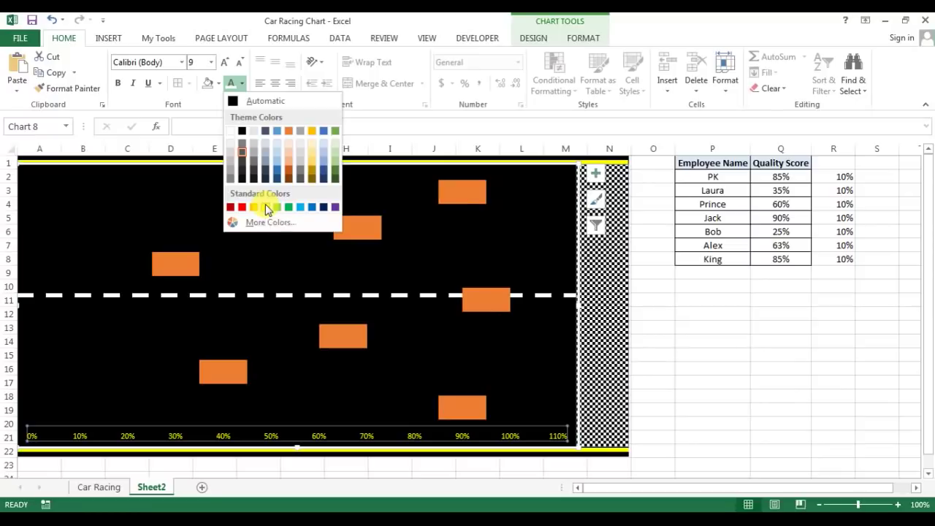
click(266, 206)
click(122, 83)
click(225, 65)
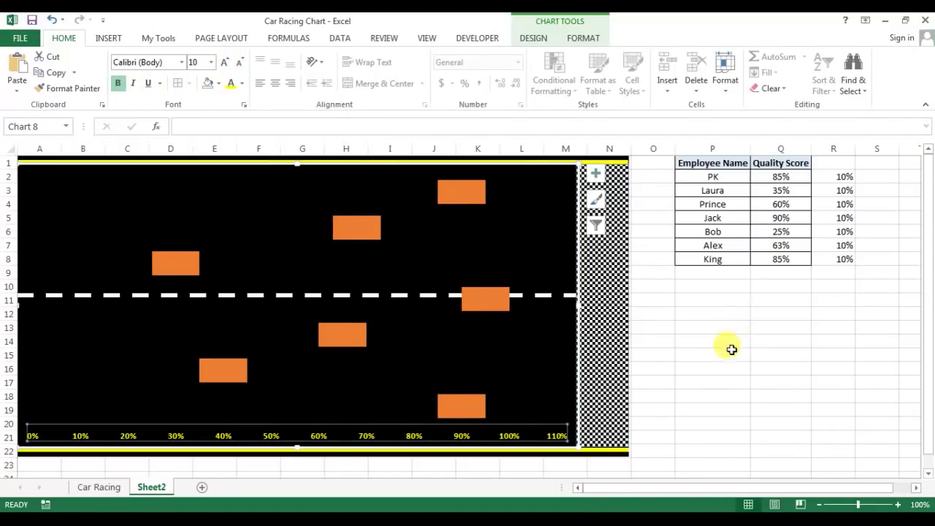
click(677, 332)
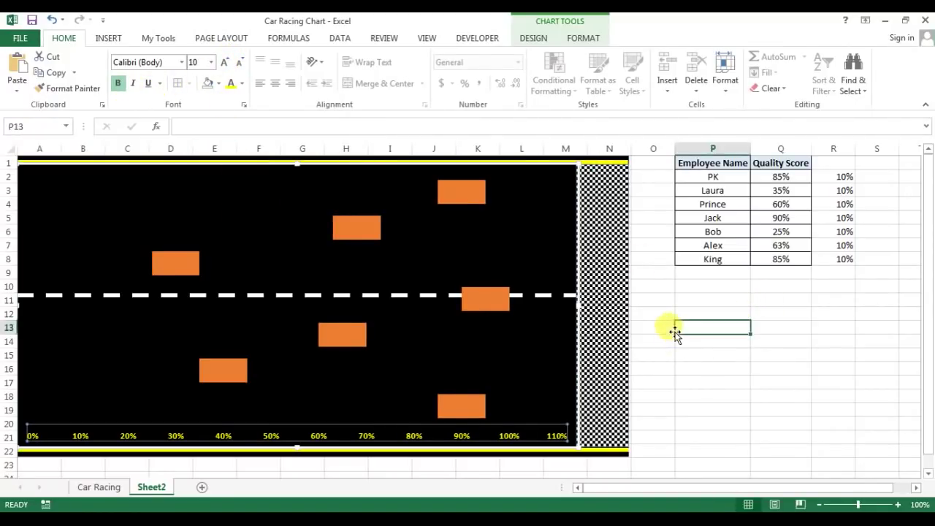
- Widen the plot area and nudge it right so 100% meets the checkered finish line
click(567, 309)
drag(573, 301, 623, 303)
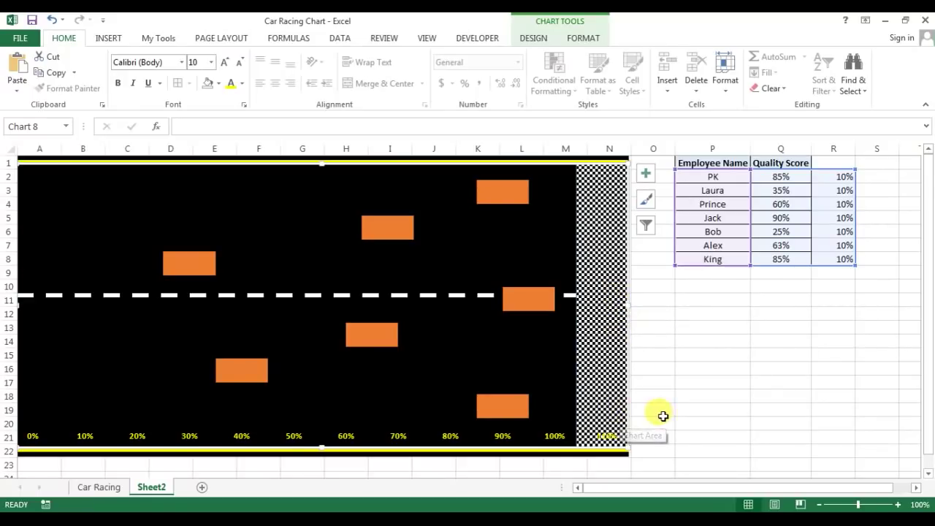
drag(627, 378, 636, 382)
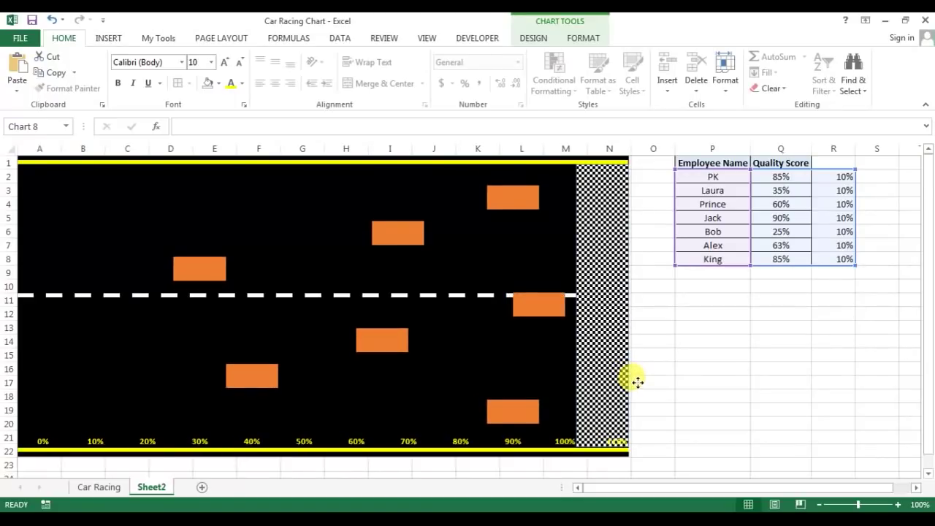
click(636, 382)
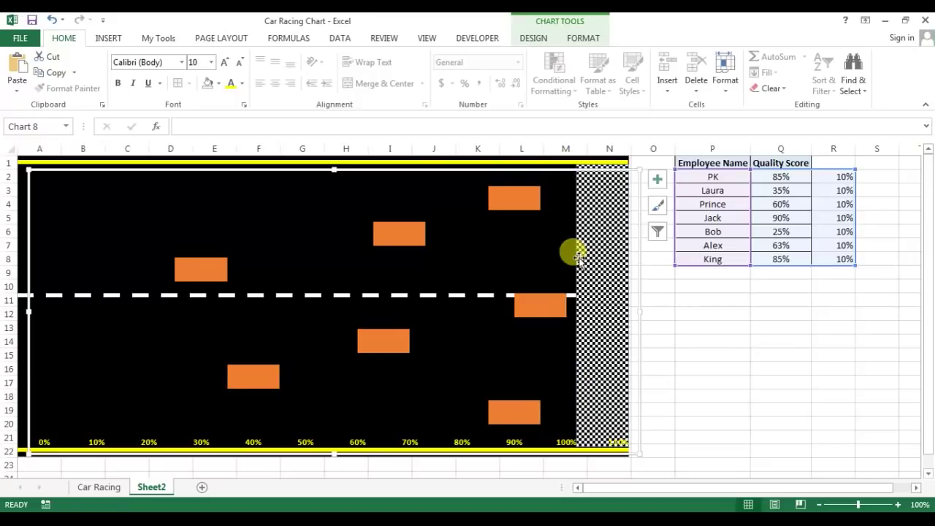
click(640, 285)
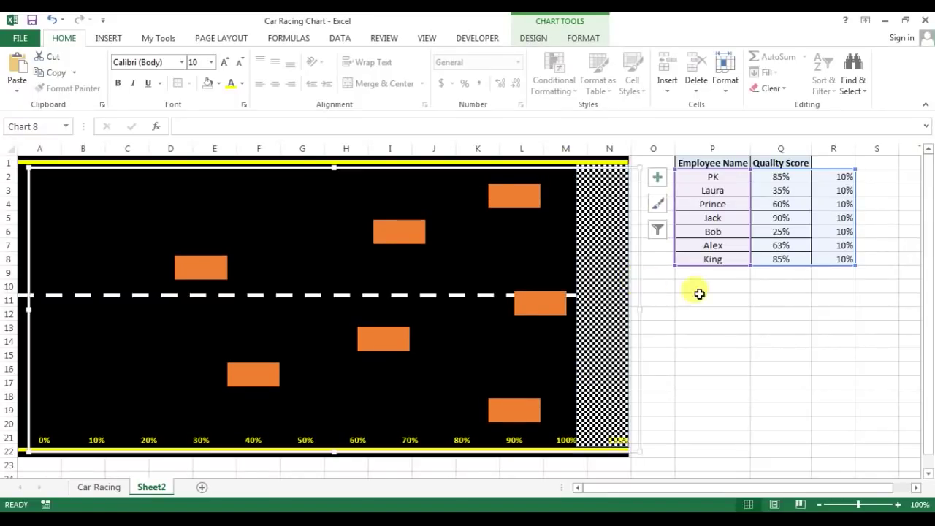
click(708, 298)
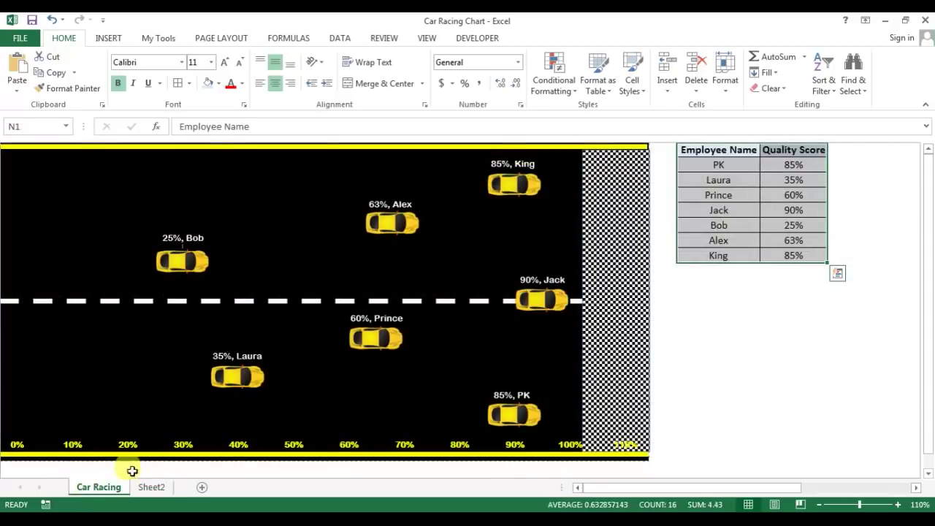
- Copy the yellow car picture from the Car Racing sheet and view its Pixabay source page
click(751, 473)
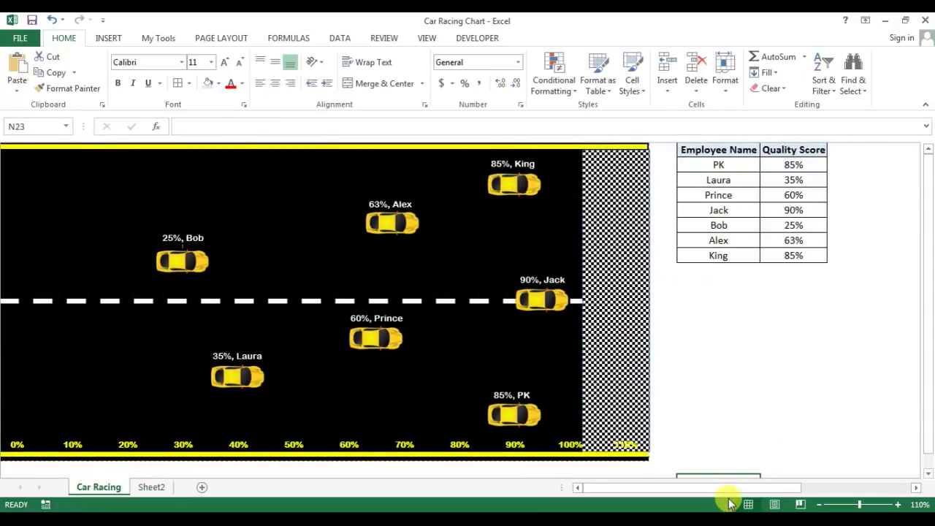
drag(728, 490, 839, 488)
click(744, 183)
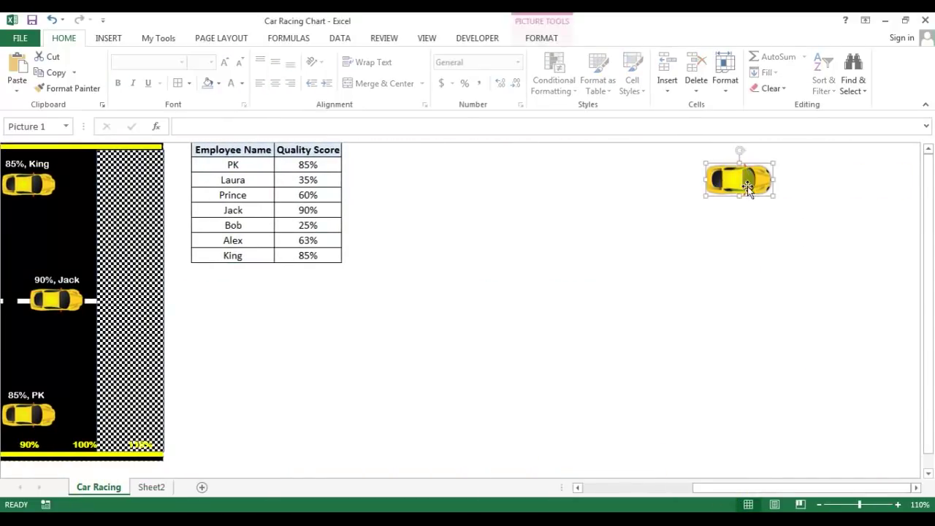
key(ctrl+c)
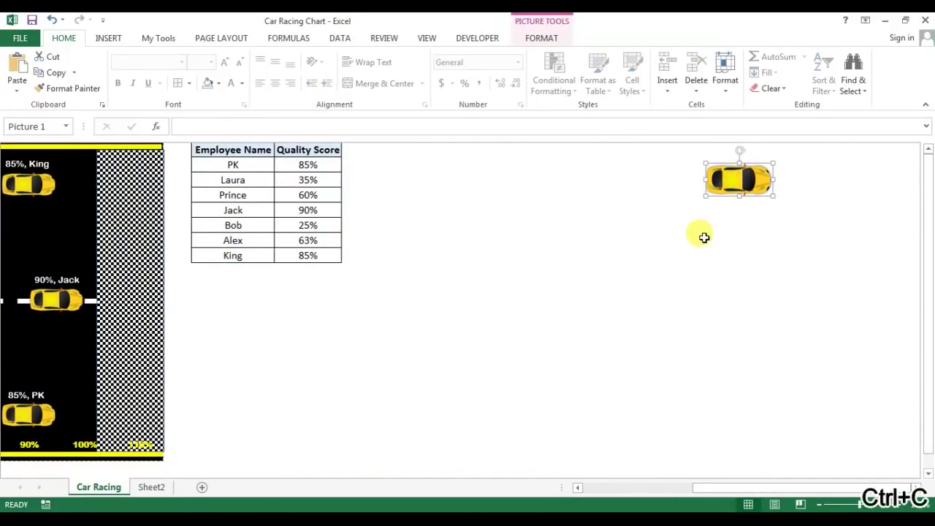
click(161, 488)
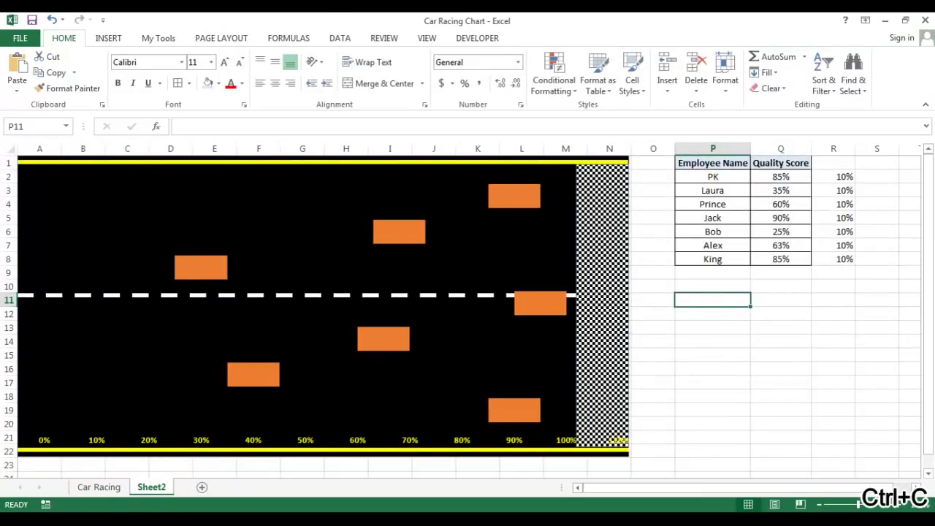
click(240, 417)
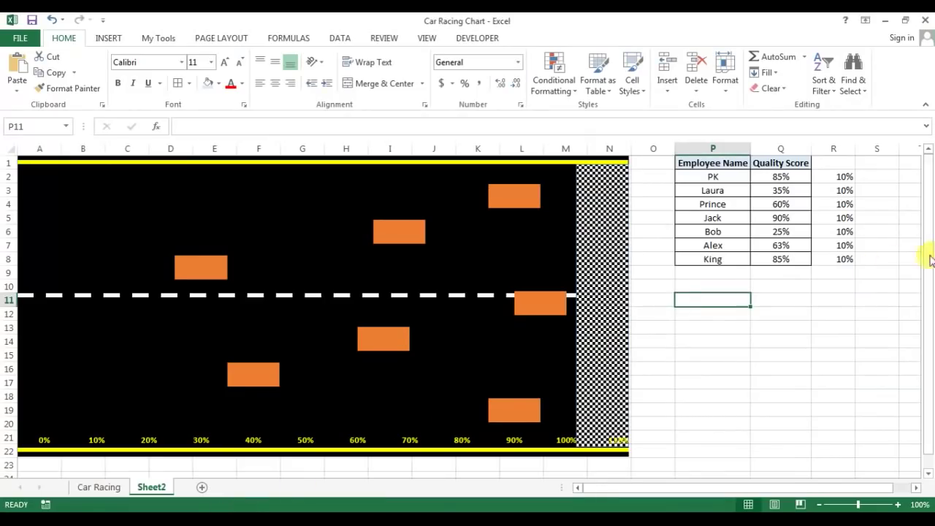
- Switch from the Pixabay page back to Excel's Sheet2
click(701, 271)
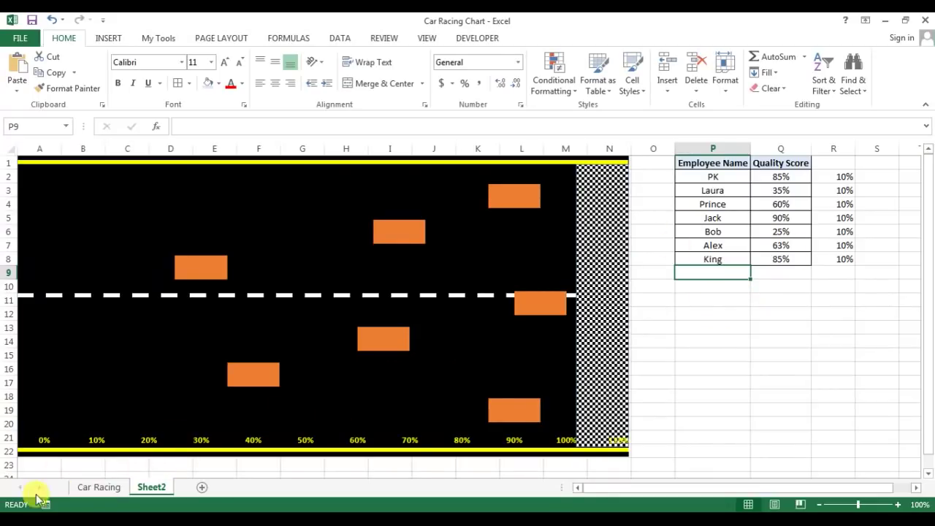
- Paste the car picture onto Sheet2 at Q11, move it below the table and copy it
click(109, 484)
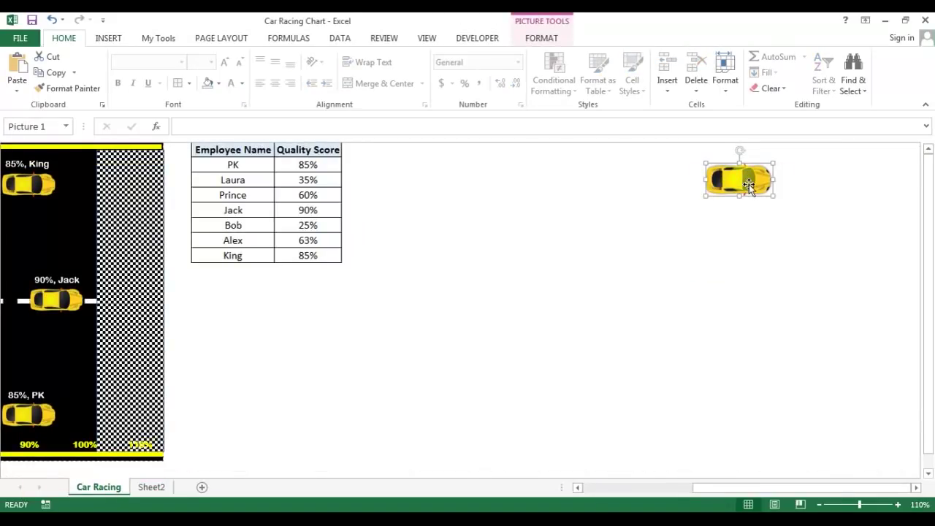
key(ctrl+c)
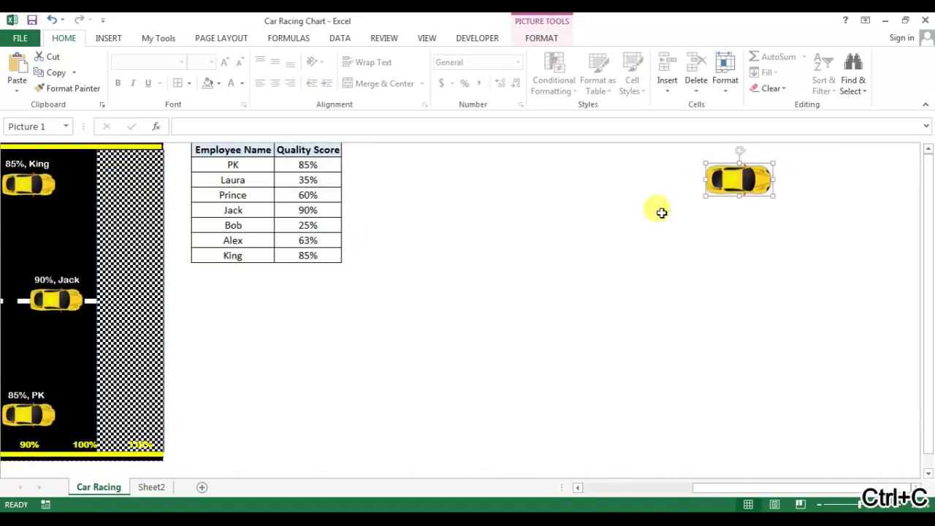
click(152, 487)
click(787, 300)
key(ctrl+v)
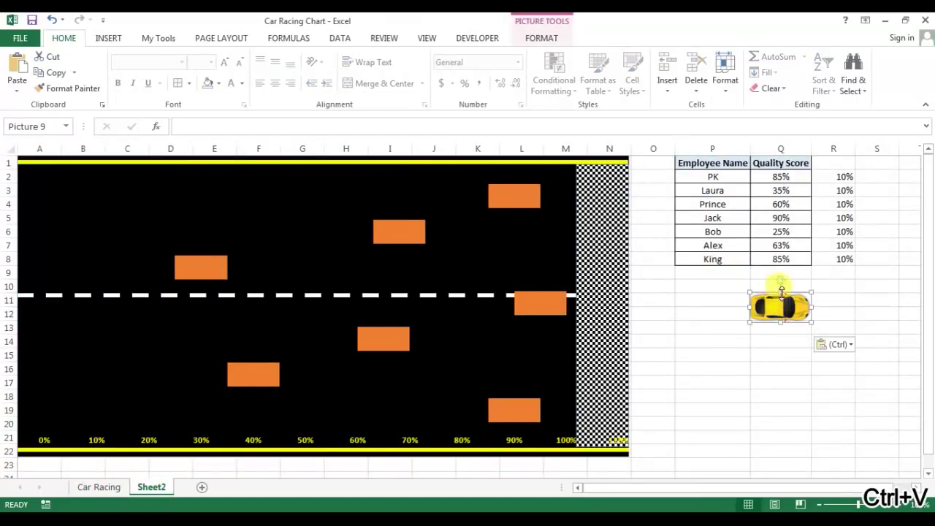
drag(787, 299, 810, 354)
key(ctrl+c)
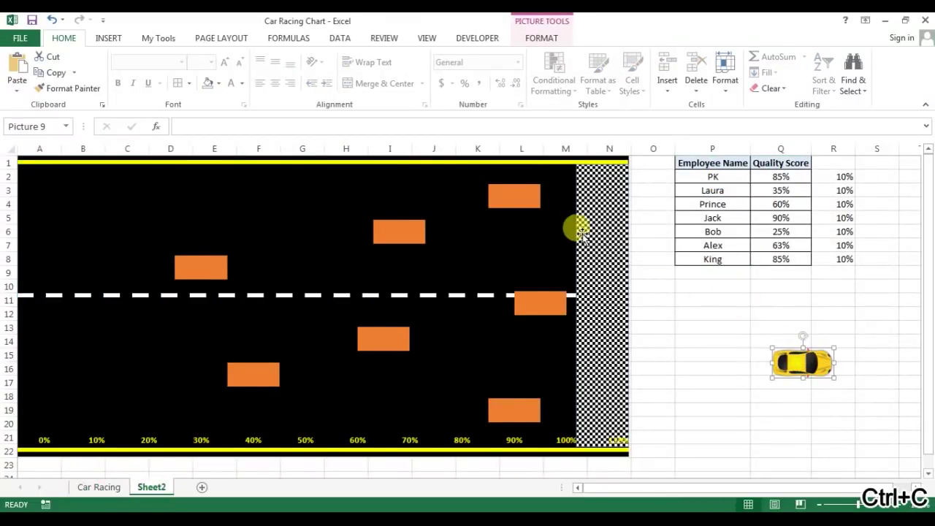
right_click(804, 364)
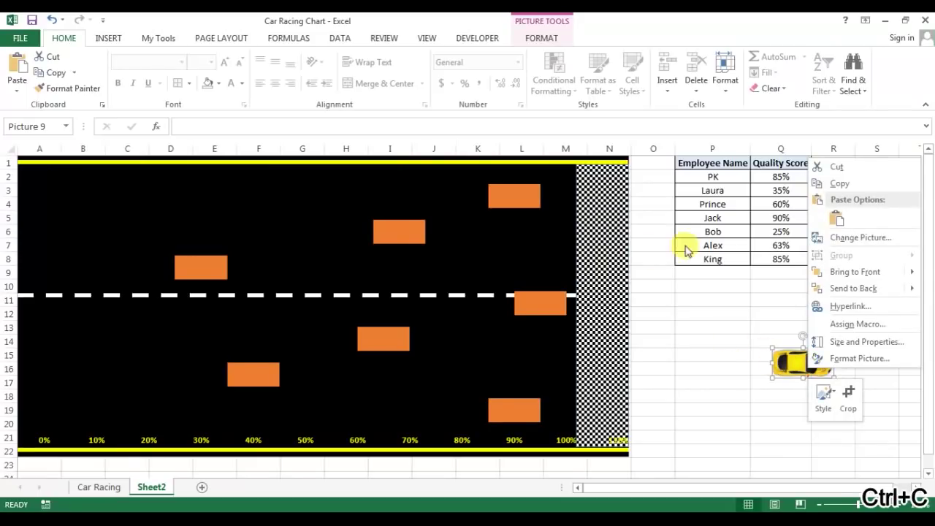
key(Escape)
- Fill the orange bar series with the copied car picture
click(515, 197)
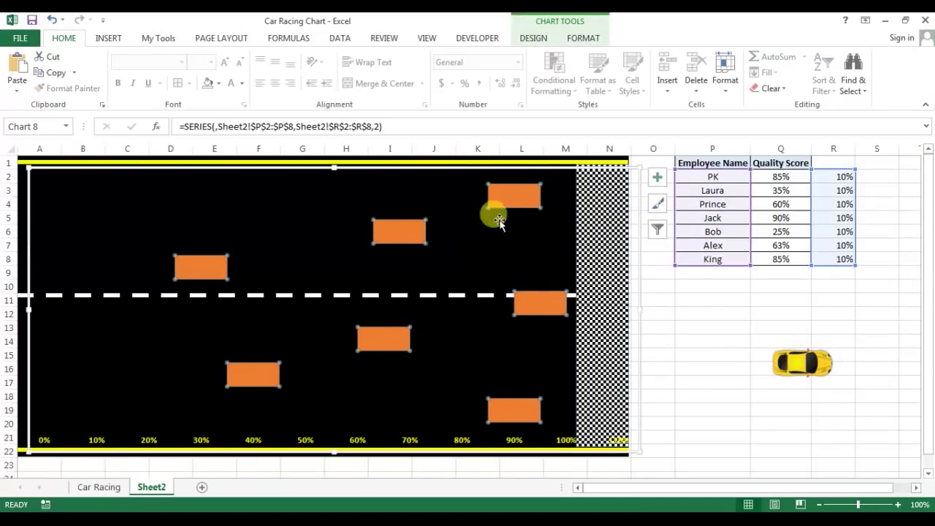
mouse_move(518, 201)
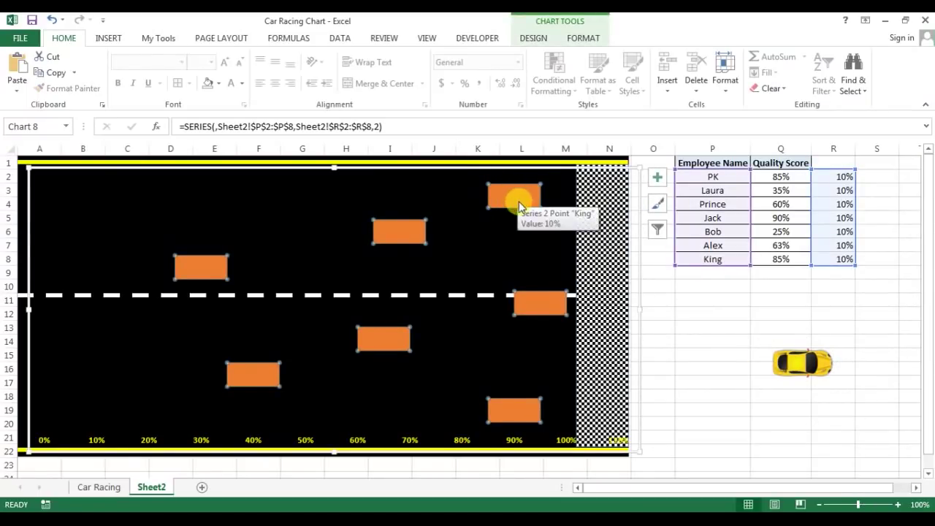
key(ctrl+v)
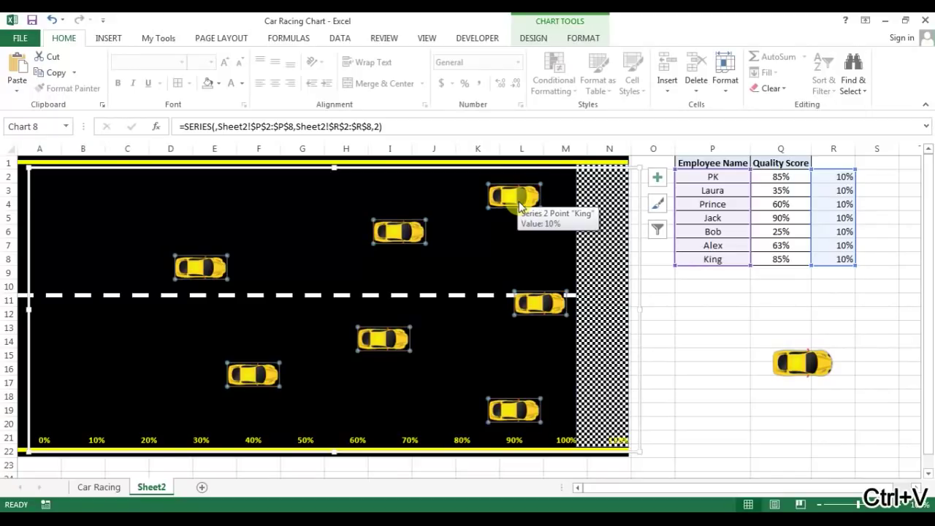
click(730, 312)
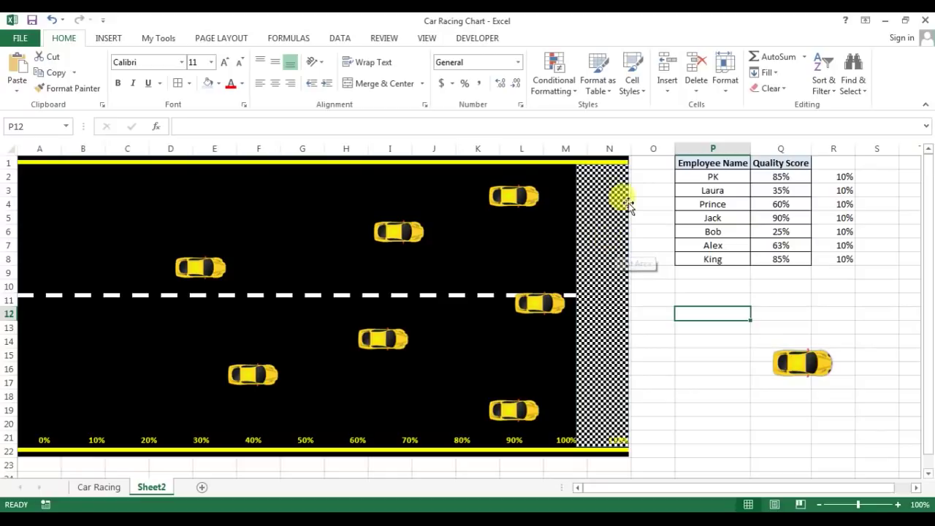
- Compare with the finished Car Racing sheet, then select the employee names in P2:P8
click(95, 487)
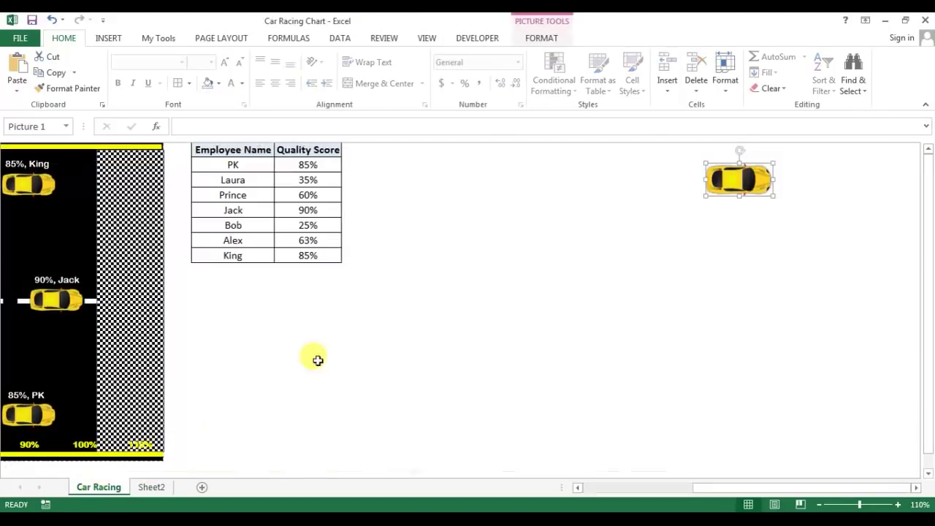
drag(736, 487, 597, 488)
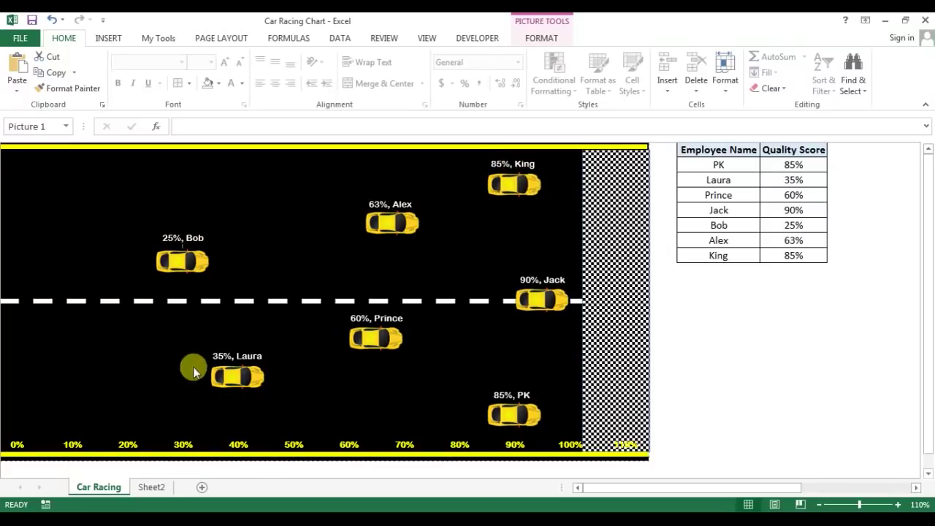
click(151, 487)
click(704, 218)
drag(728, 175, 713, 258)
- Add data labels to the car series
click(725, 189)
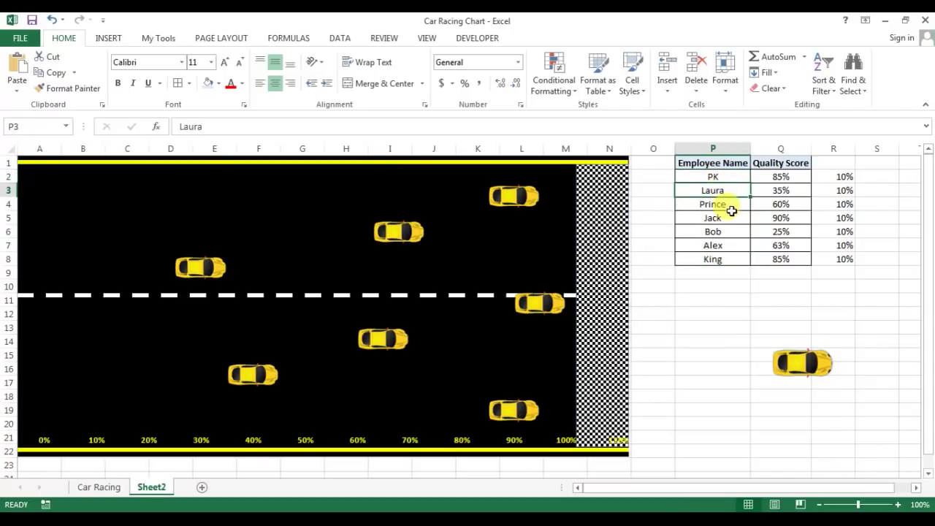
click(725, 204)
click(500, 207)
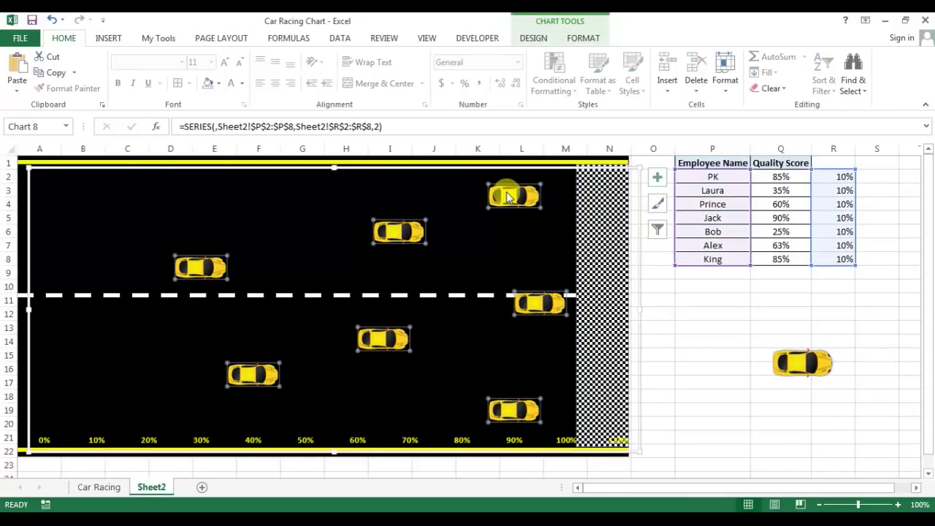
right_click(508, 194)
mouse_move(574, 285)
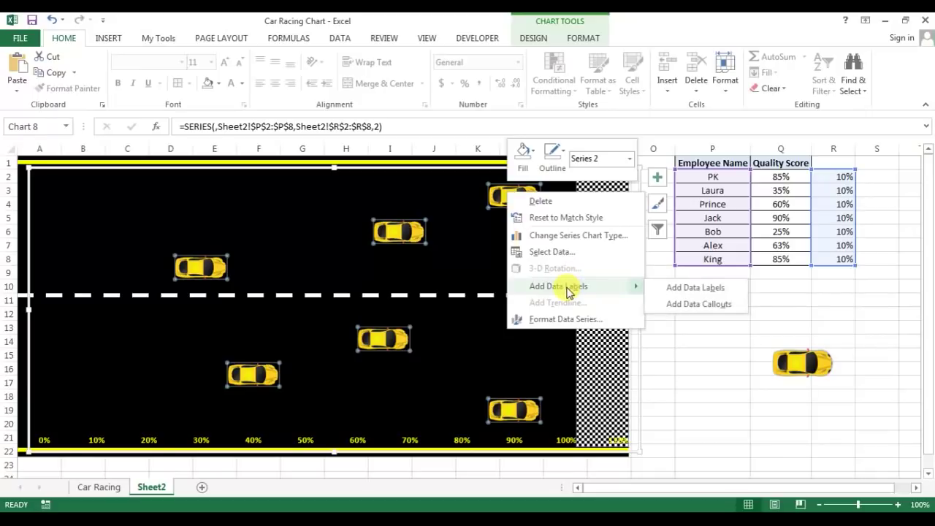
click(695, 285)
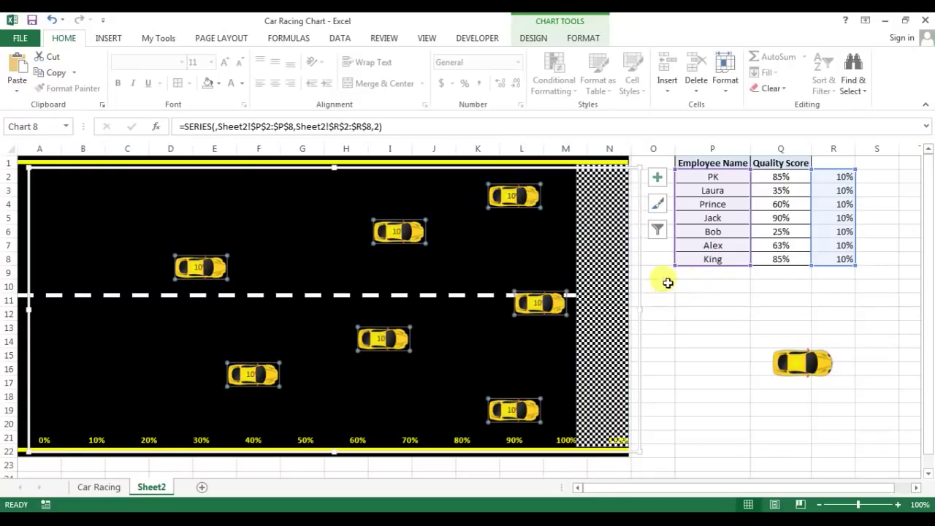
- Make the data labels show Value From Cells using the Quality Score range Q2:Q8
click(508, 194)
right_click(512, 196)
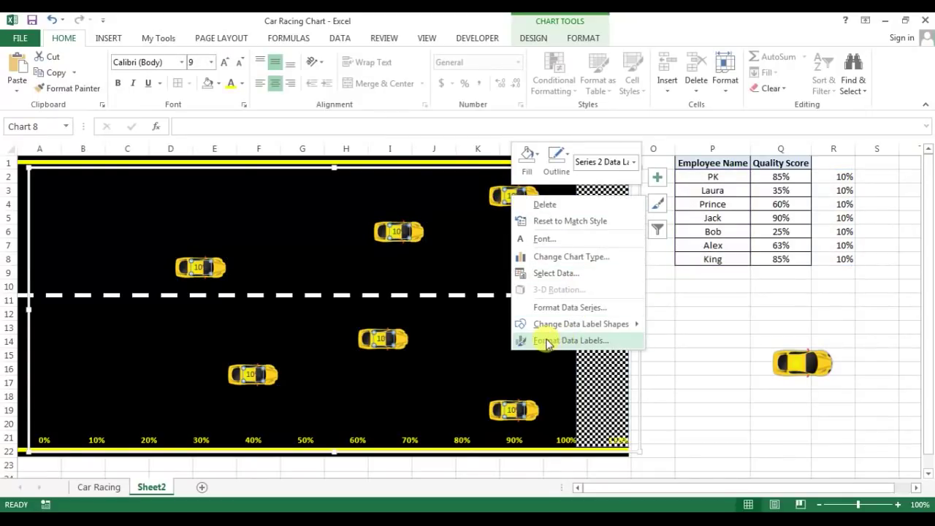
click(570, 340)
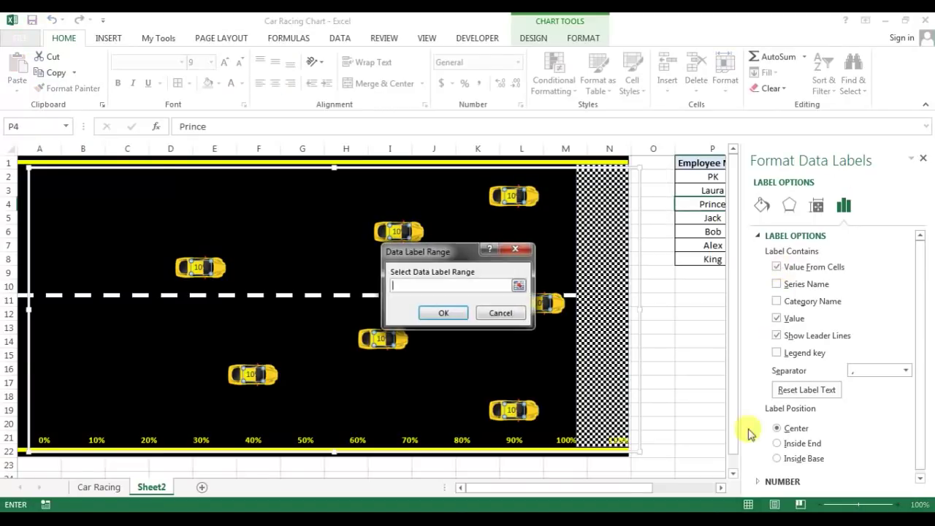
drag(584, 487, 707, 489)
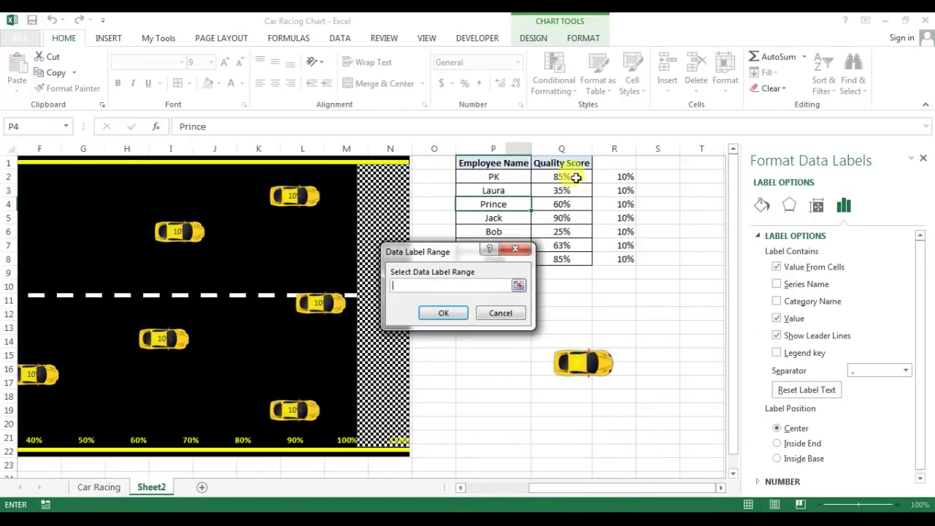
drag(573, 177, 574, 261)
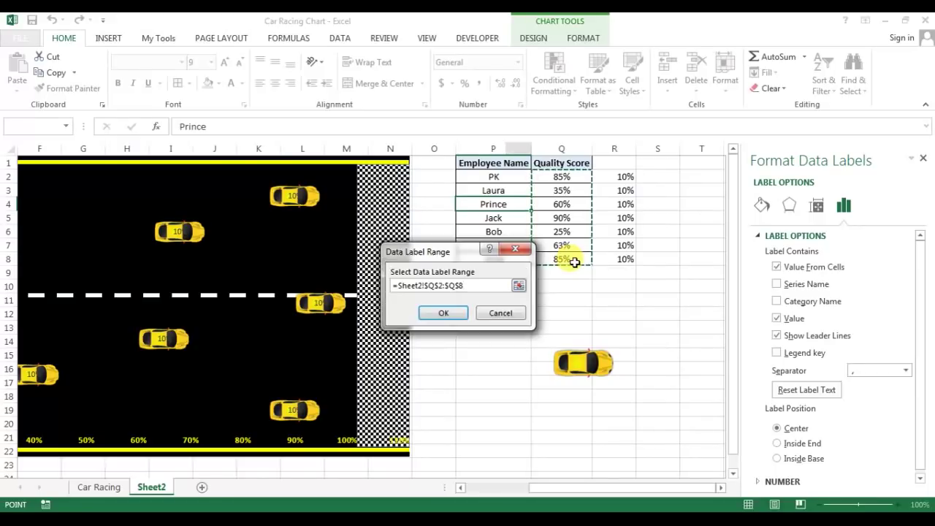
click(438, 313)
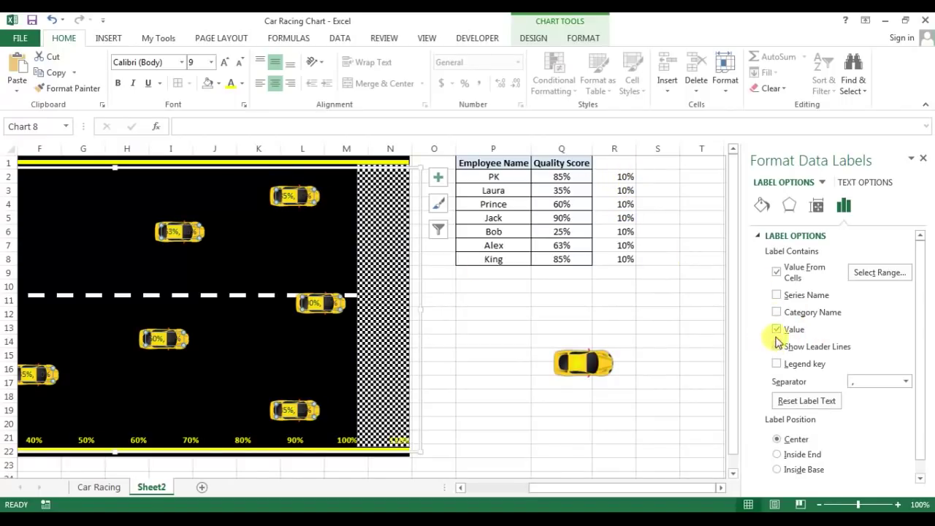
- Change the car labels to show employee names instead of the plain value
click(777, 329)
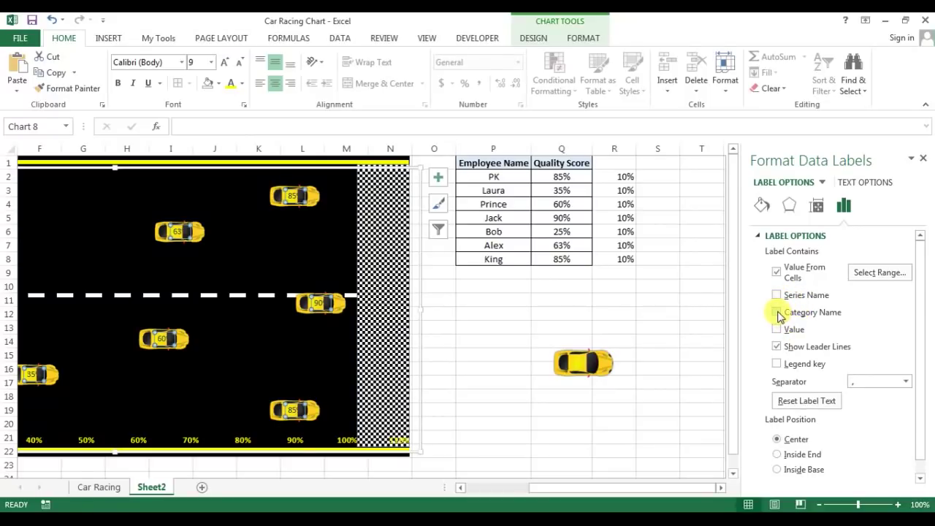
click(776, 312)
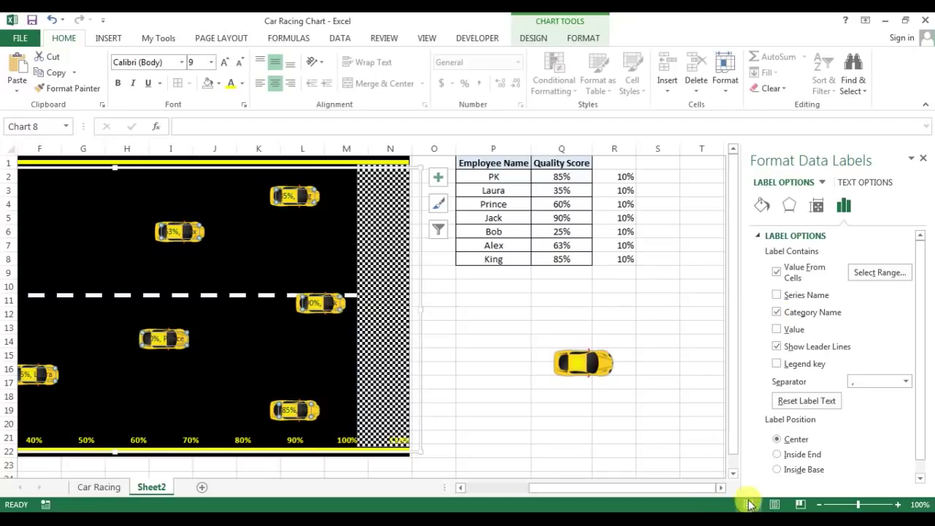
drag(674, 490, 567, 497)
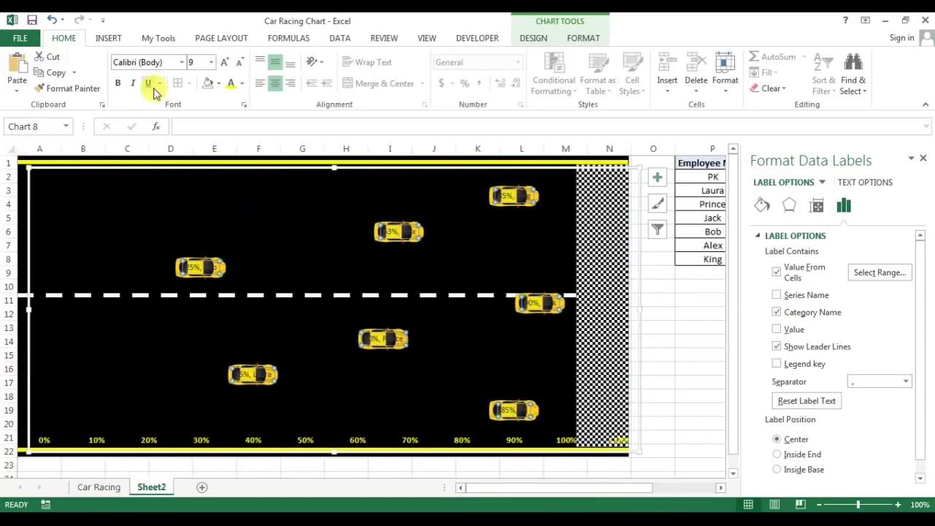
- Format the car labels as white, bold Arial Rounded MT Bold text
click(242, 83)
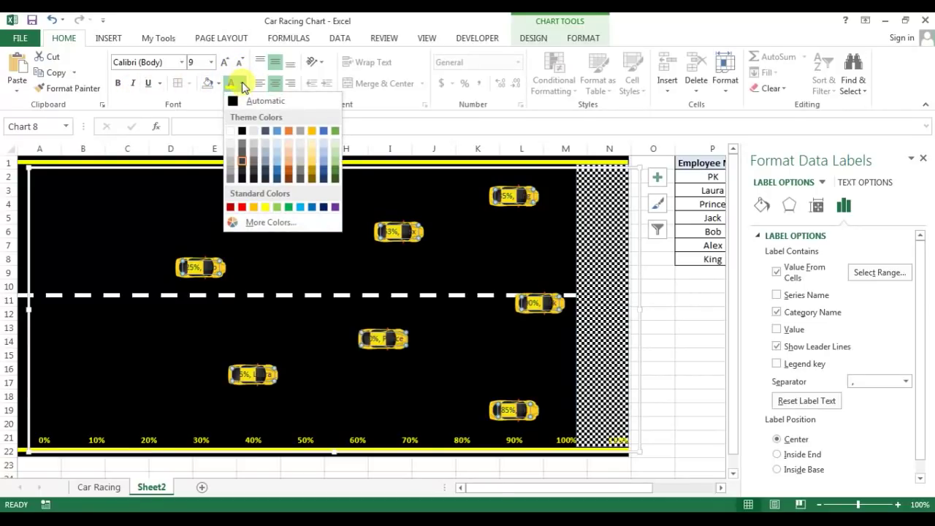
click(232, 137)
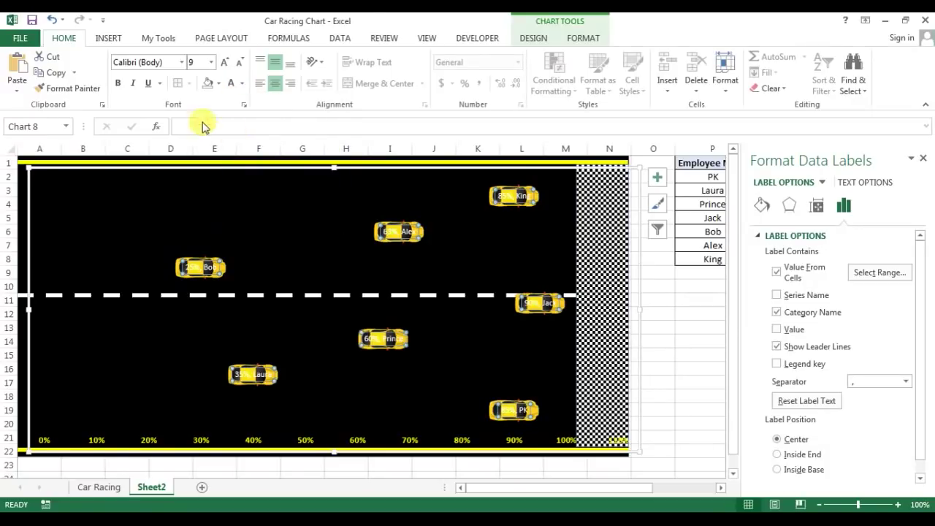
click(117, 85)
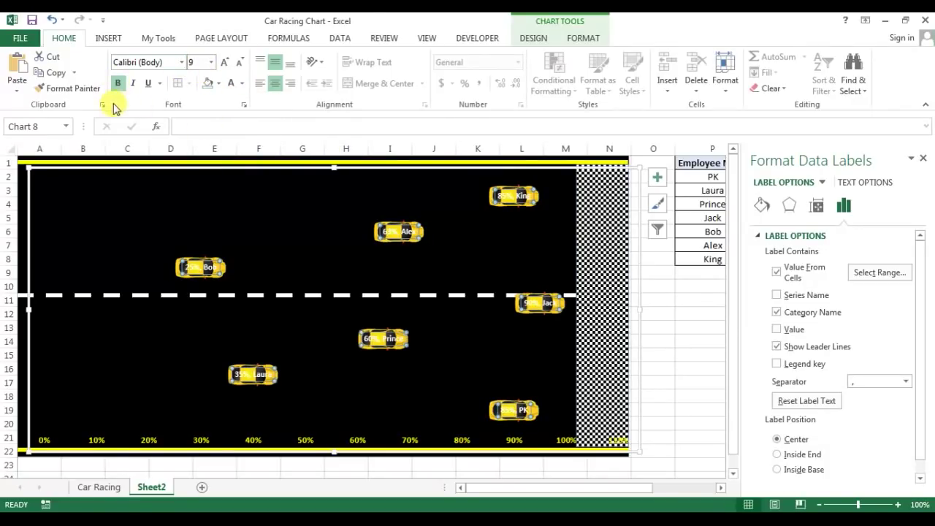
click(182, 63)
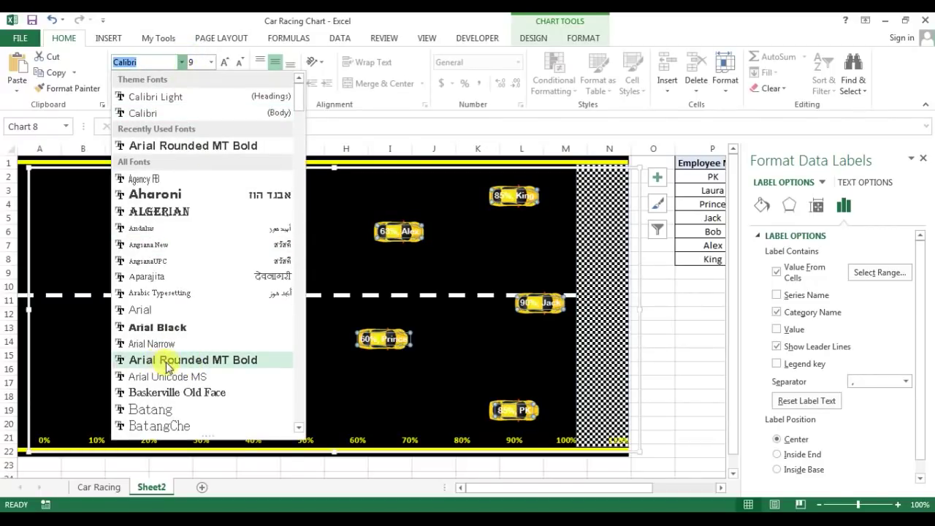
click(224, 360)
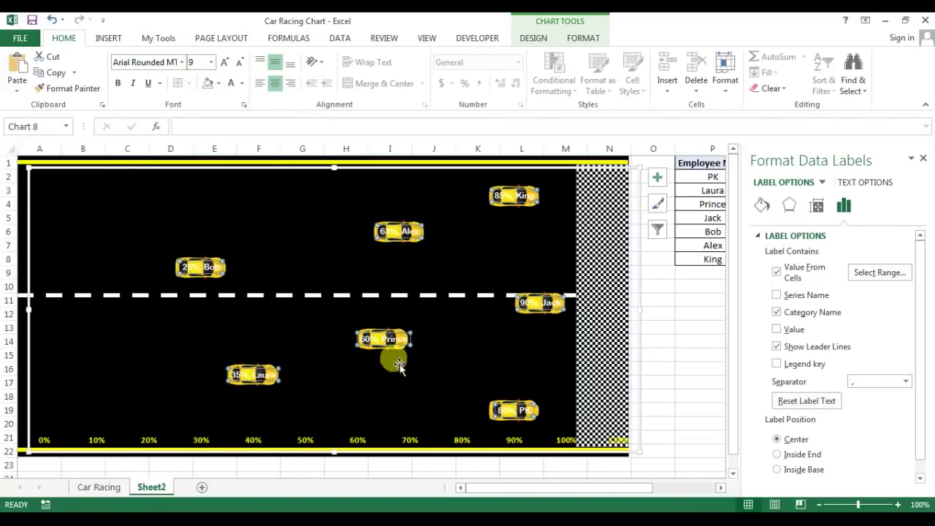
click(657, 338)
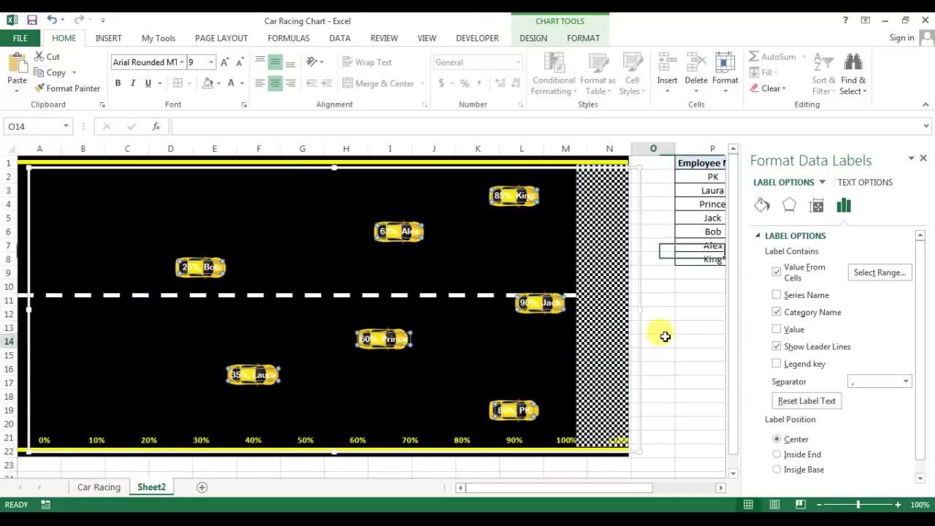
- Move the 85% PK, 60% Prince, 35% Laura, 25% Bob and 63% Alex labels above their cars
click(515, 413)
click(517, 398)
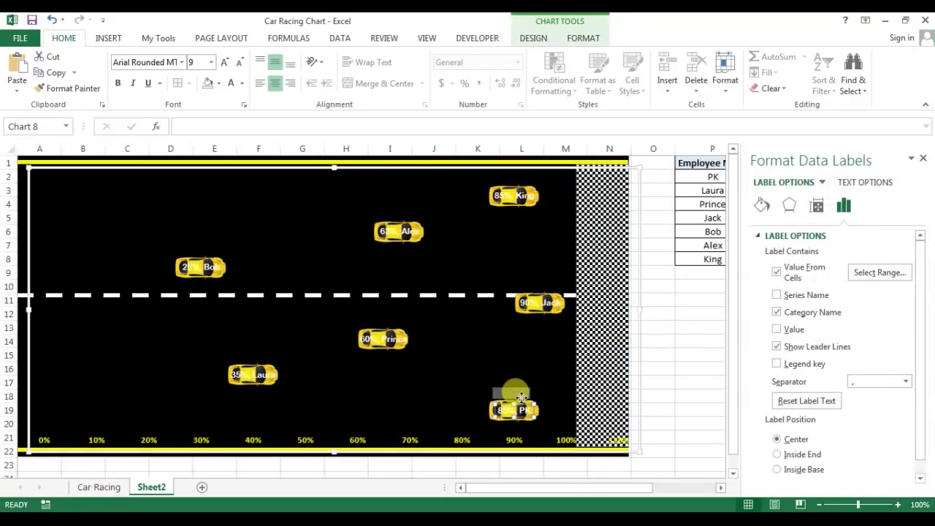
drag(523, 396, 531, 395)
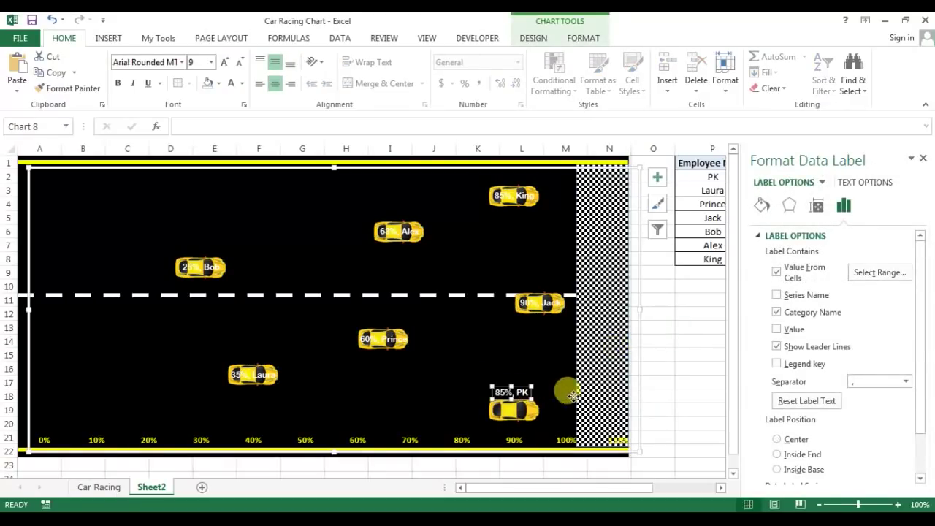
click(393, 341)
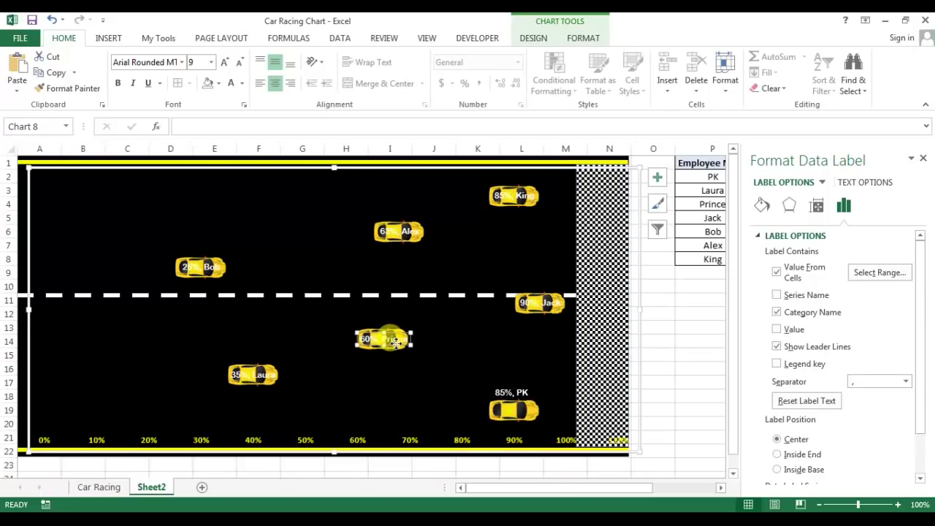
drag(395, 342, 395, 322)
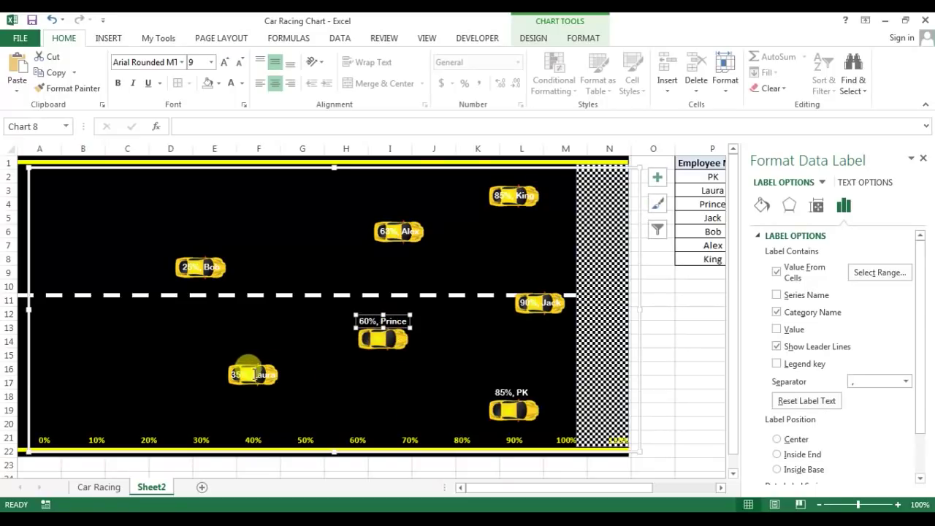
drag(257, 378, 253, 356)
drag(212, 273, 208, 247)
click(396, 226)
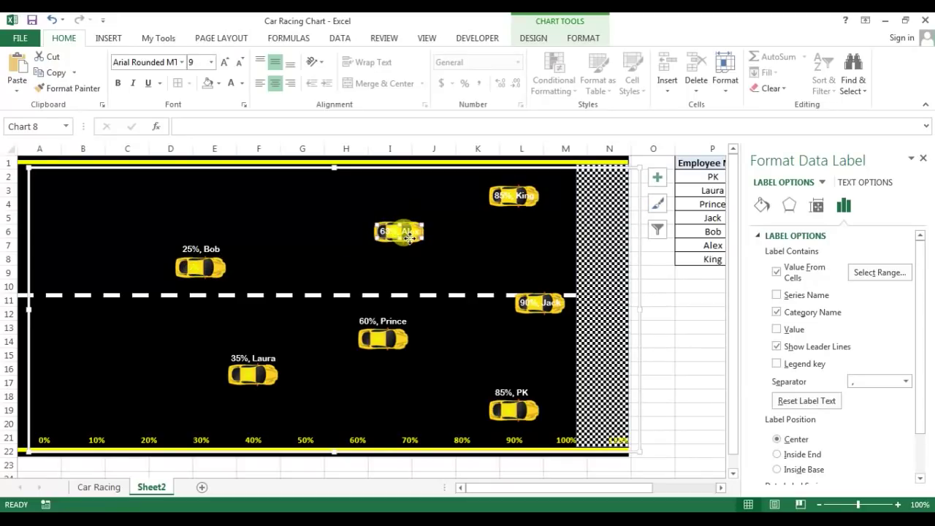
drag(409, 236, 407, 219)
- Raise the 90% Jack and 85% King labels above their cars and close the Format Data Label pane
click(211, 241)
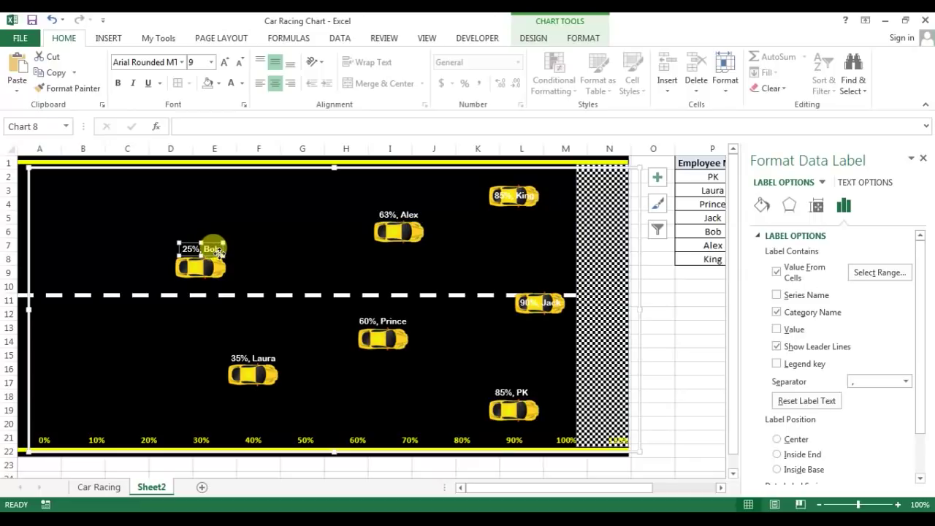
triple_click(212, 250)
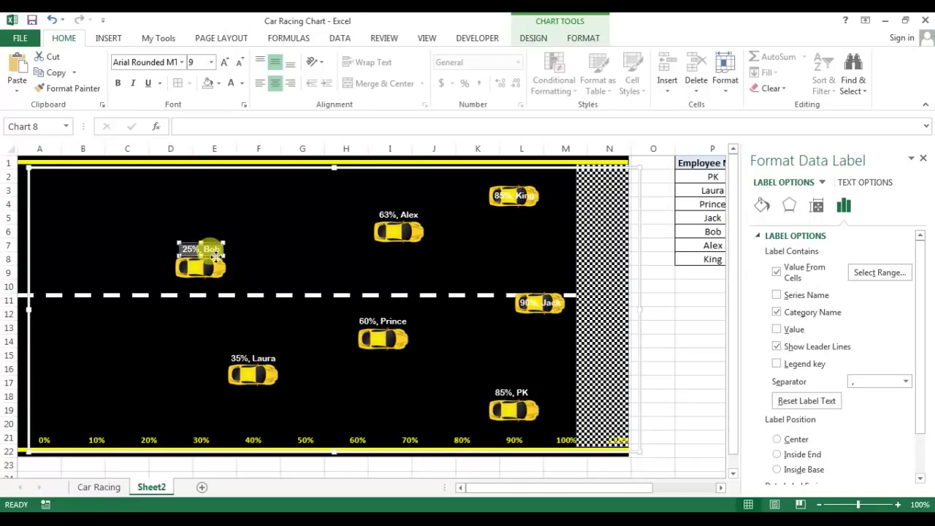
click(546, 307)
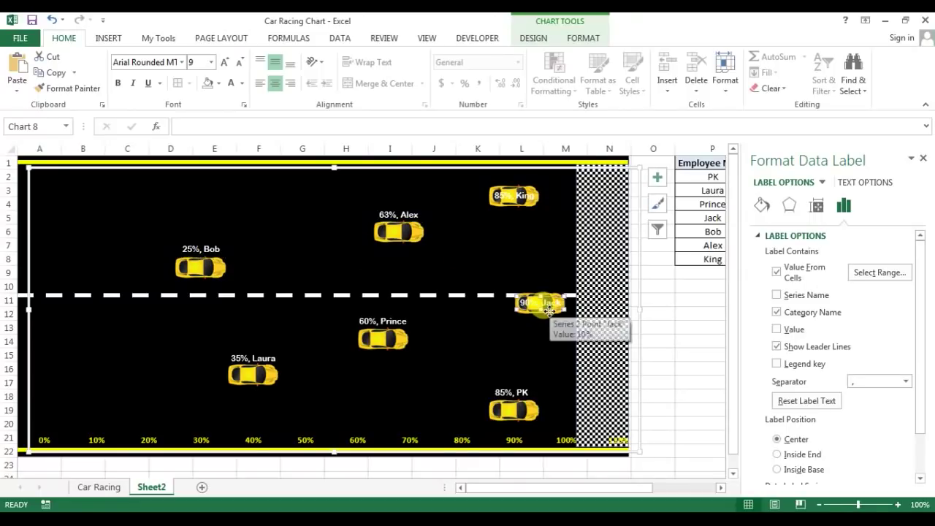
drag(549, 310, 549, 293)
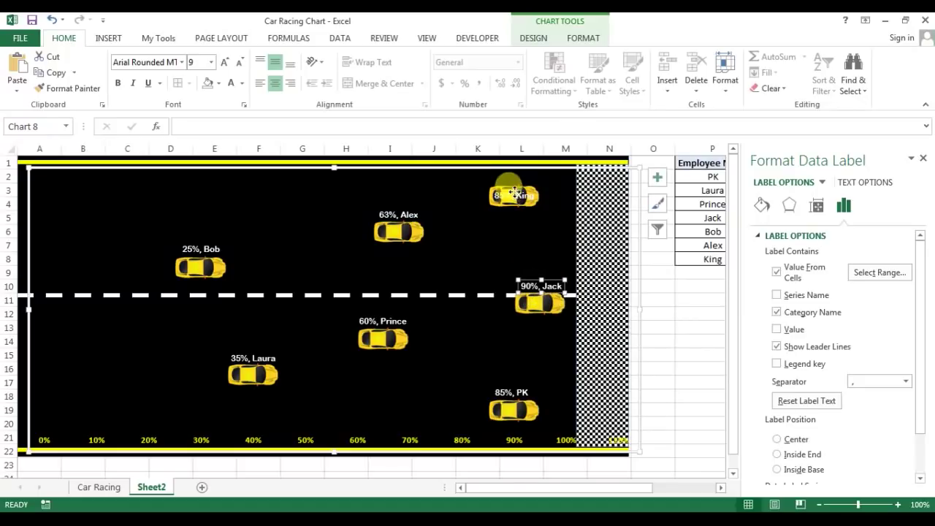
click(515, 192)
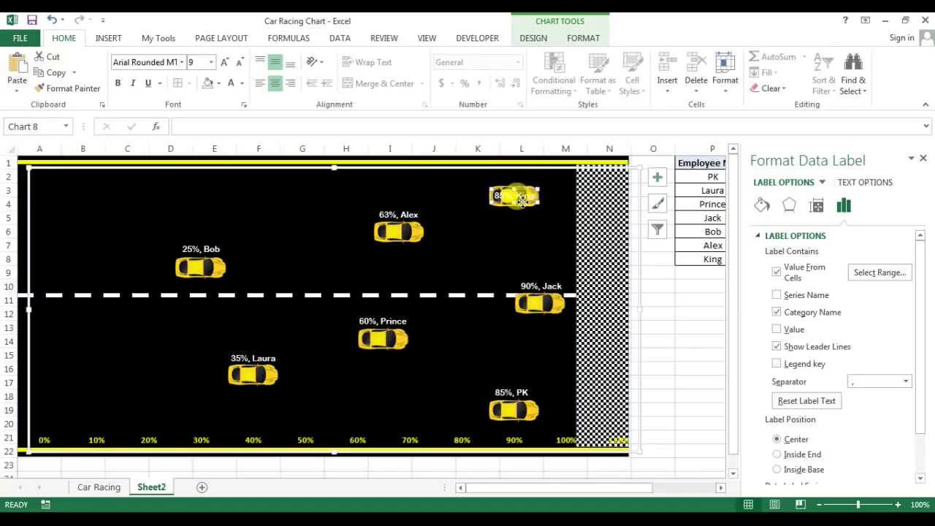
drag(520, 197, 520, 181)
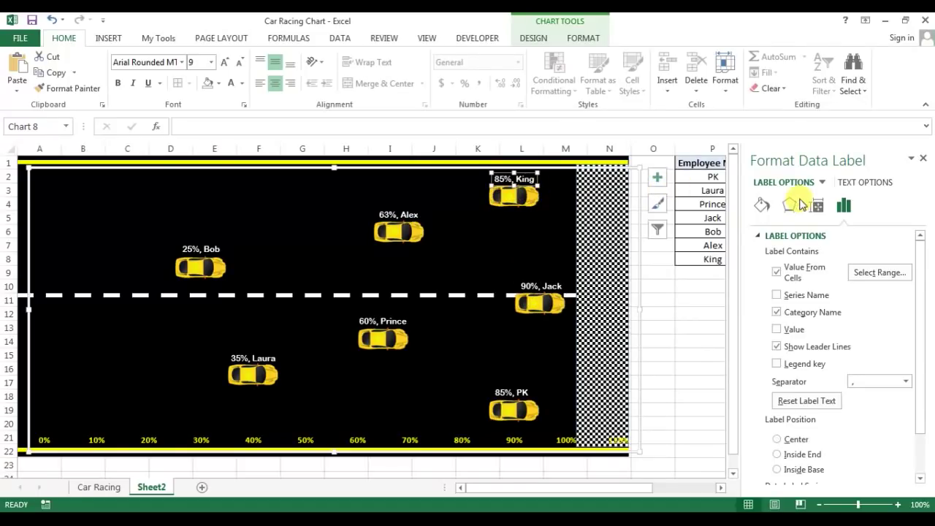
click(922, 157)
click(802, 296)
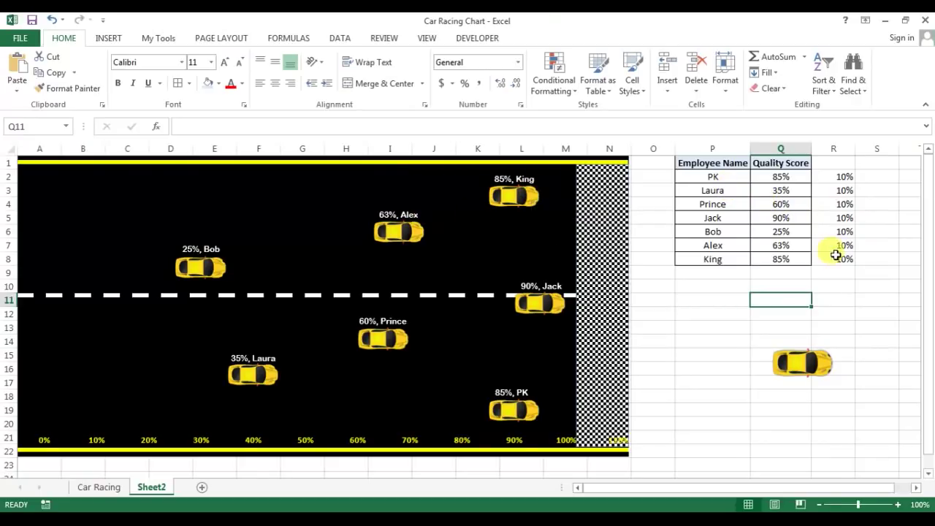
- Fill Alex's 63% score down into King's cell Q8 so both cars sit level
drag(786, 243, 788, 257)
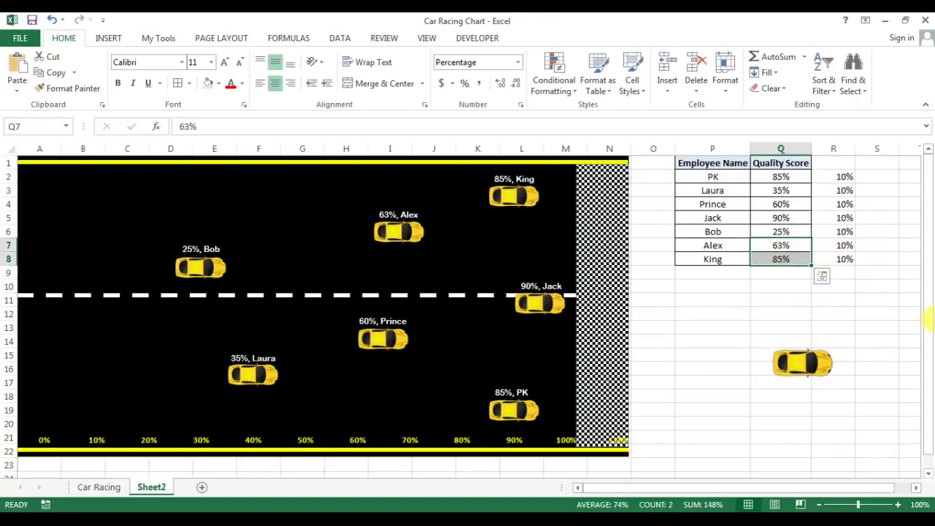
key(ctrl+d)
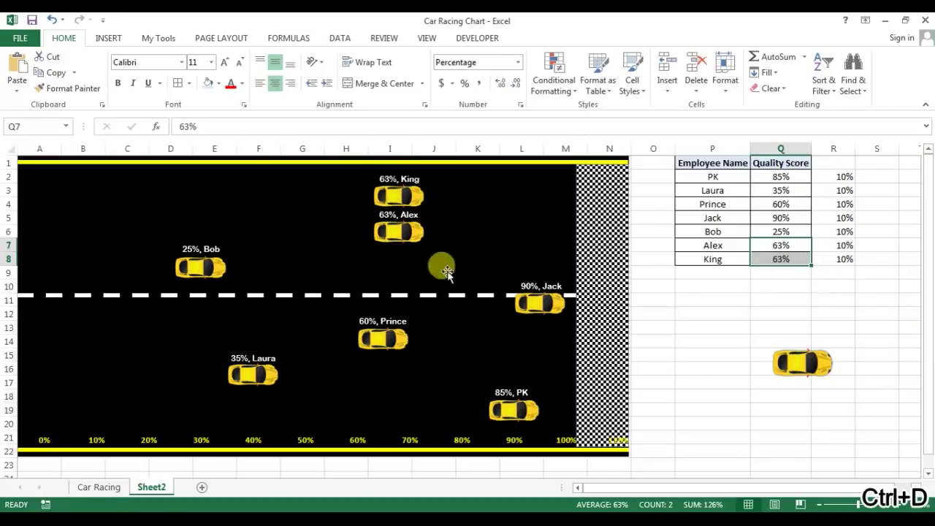
click(412, 222)
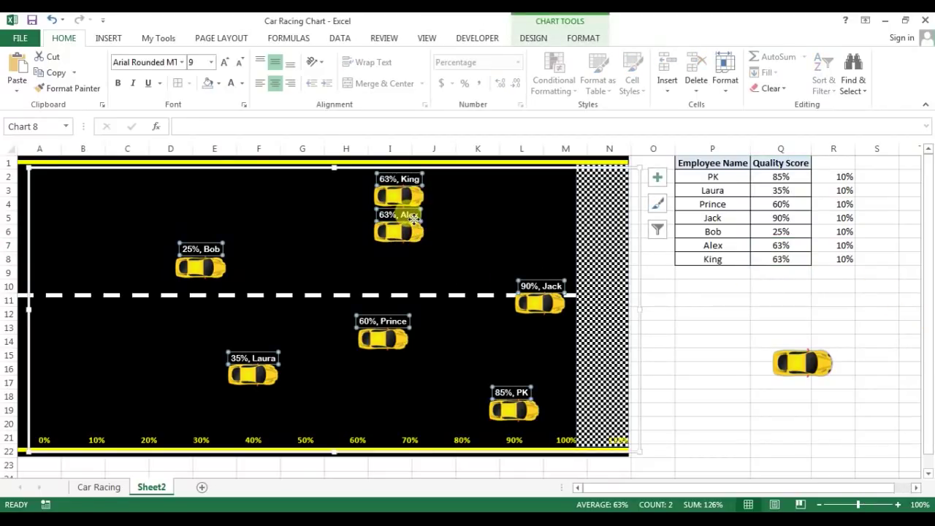
click(413, 212)
drag(414, 210, 420, 202)
key(ctrl+z)
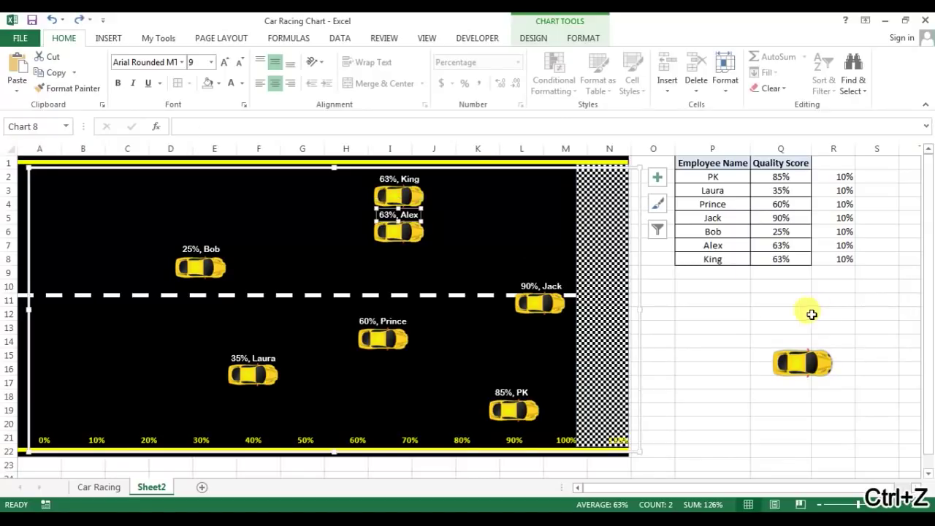
click(777, 246)
click(808, 259)
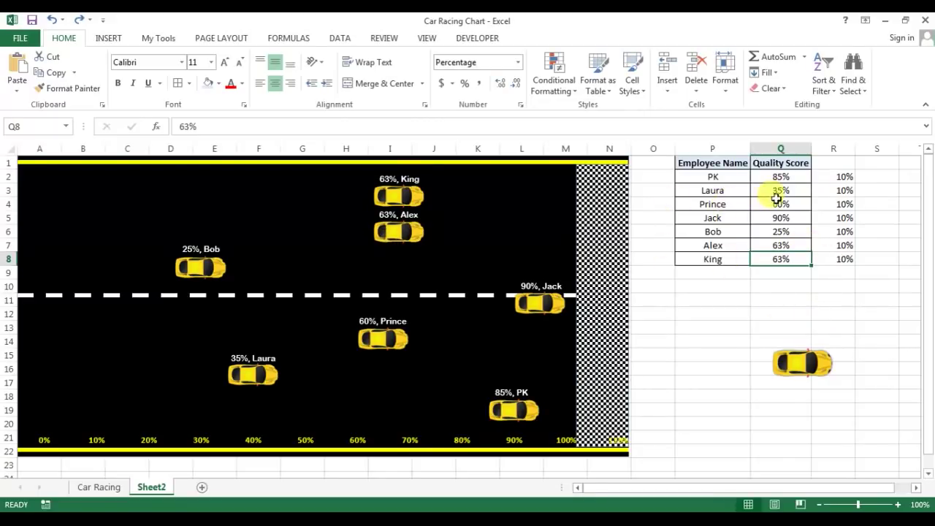
click(760, 176)
drag(713, 162, 778, 258)
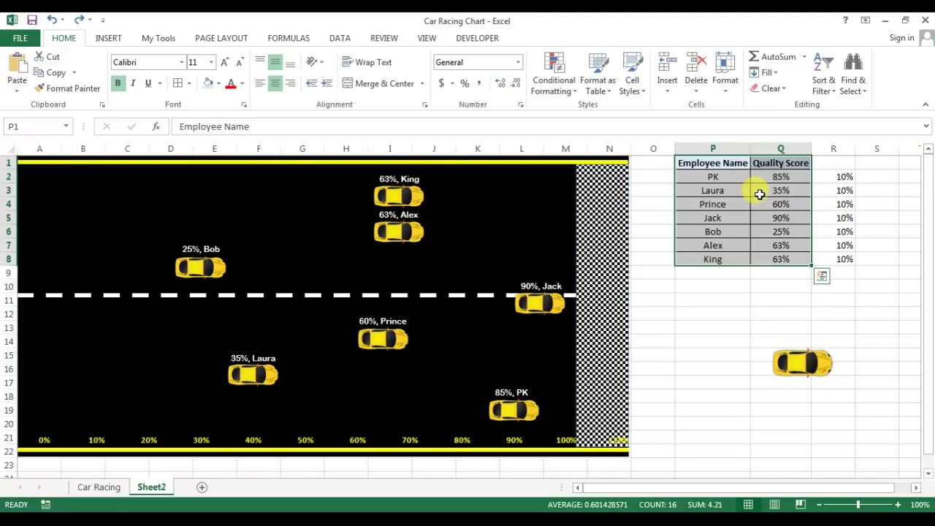
click(783, 176)
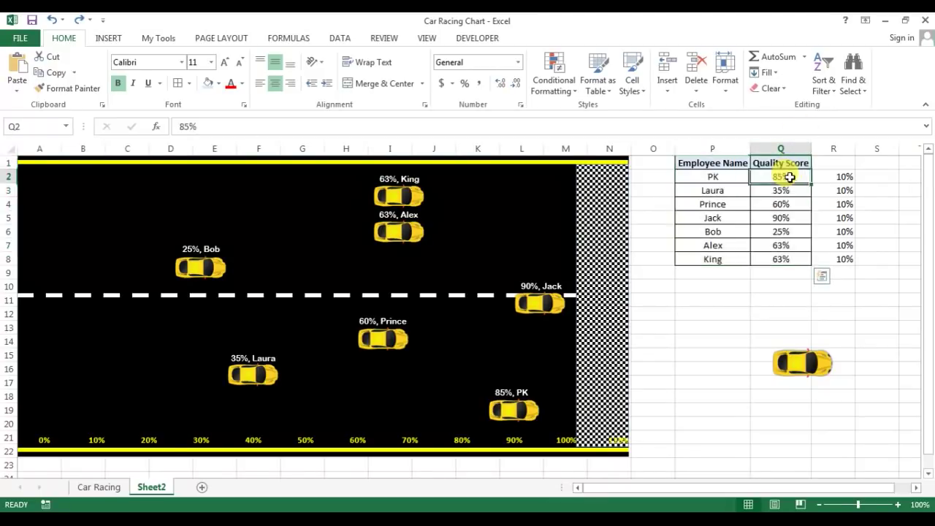